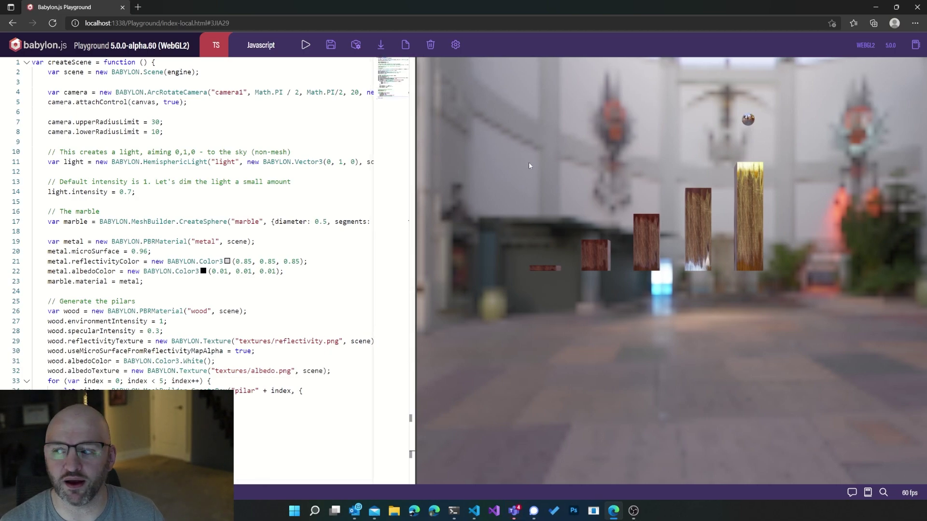
Orbit the scene and review the code that builds the marble, its metal material and the wooden pillars.
{"action": "left_click_drag", "start_coordinate": [526, 169], "coordinate": [615, 109]}
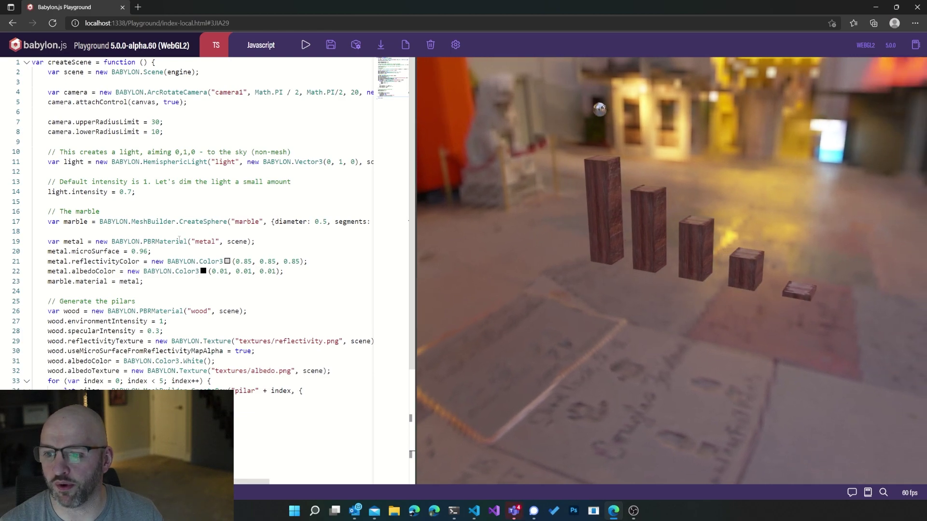
{"action": "left_click_drag", "start_coordinate": [144, 282], "coordinate": [23, 215]}
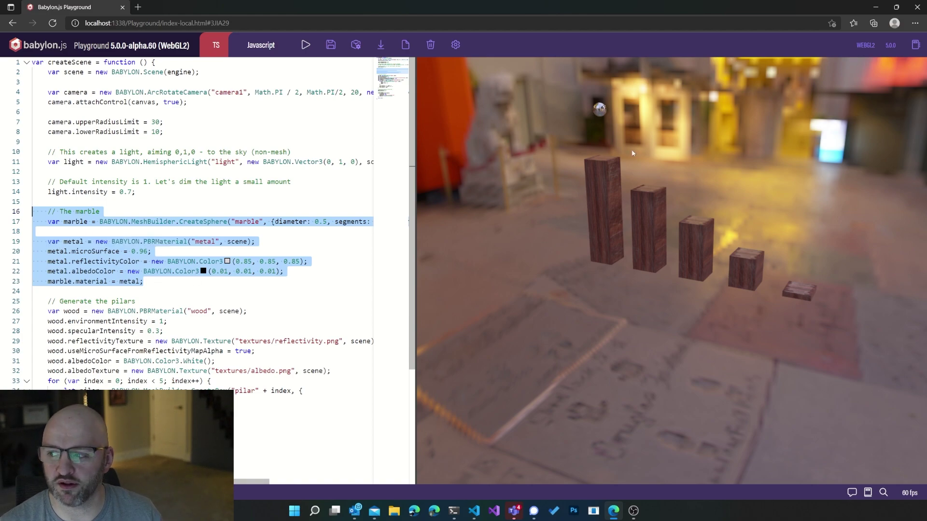
{"action": "scroll", "coordinate": [220, 331], "scroll_direction": "down", "scroll_amount": 3}
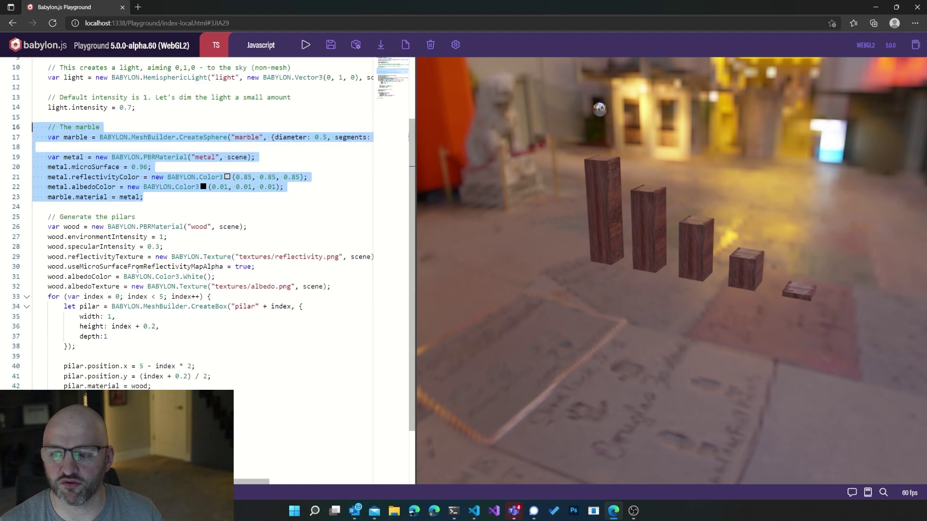
{"action": "left_click_drag", "start_coordinate": [47, 226], "coordinate": [154, 387]}
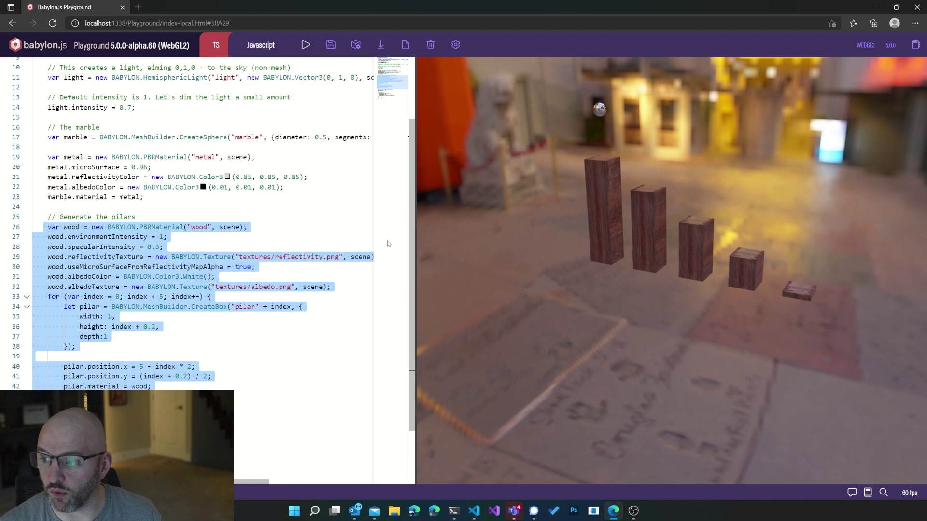
{"action": "scroll", "coordinate": [409, 217], "scroll_direction": "down", "scroll_amount": 2}
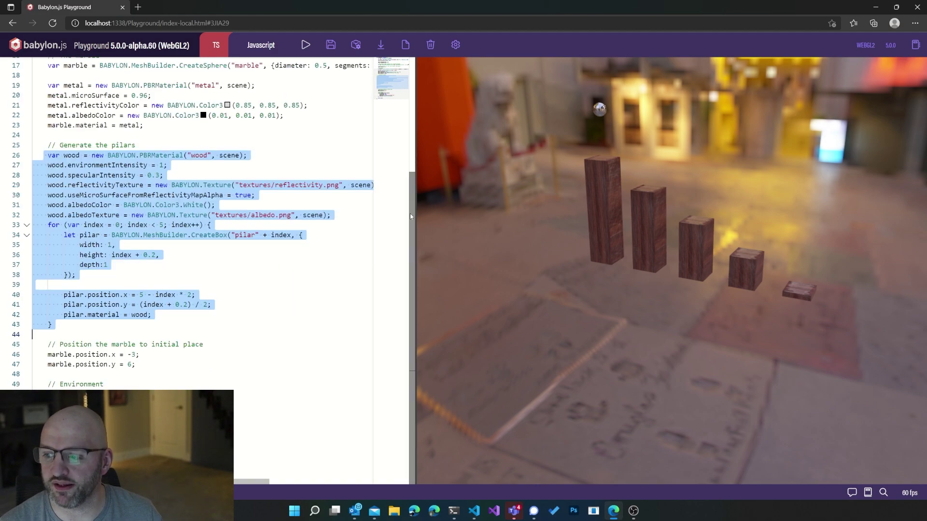
{"action": "scroll", "coordinate": [409, 213], "scroll_direction": "up", "scroll_amount": 5}
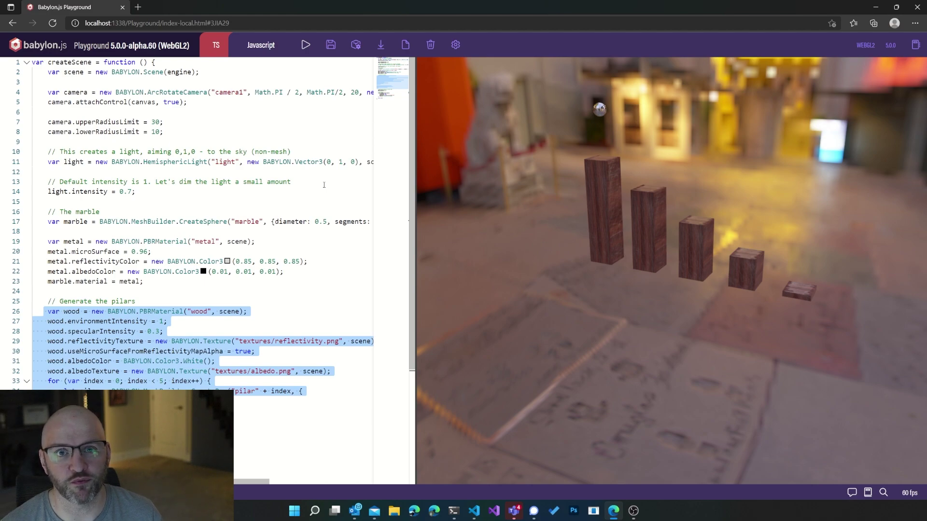
Open the Inspector, select the marble node and open its animation curve editor, placing the editor window over the code.
{"action": "left_click", "coordinate": [365, 54]}
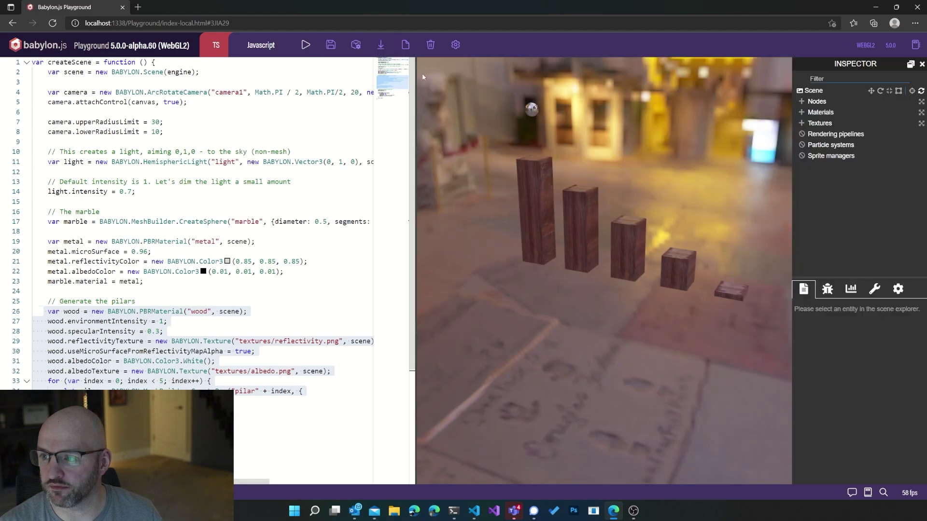
{"action": "left_click", "coordinate": [802, 103]}
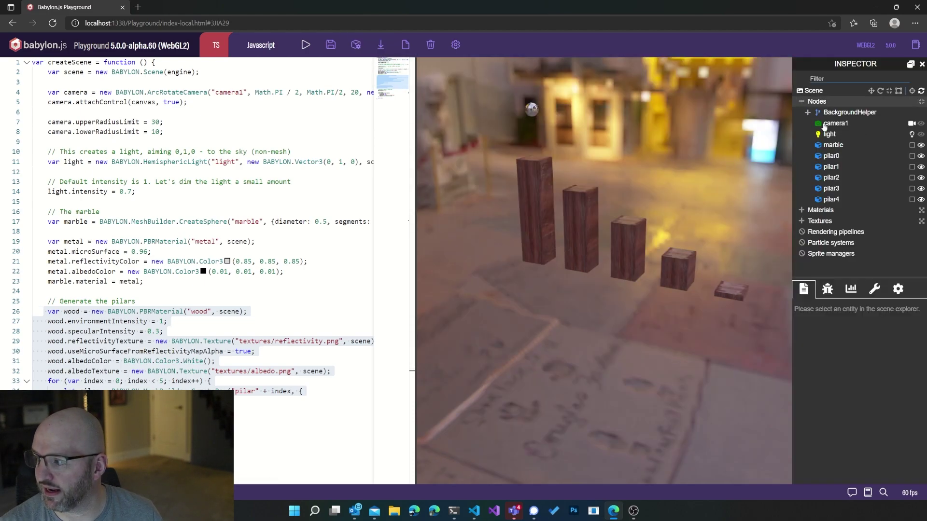
{"action": "left_click", "coordinate": [834, 146]}
{"action": "scroll", "coordinate": [899, 409], "scroll_direction": "down", "scroll_amount": 4}
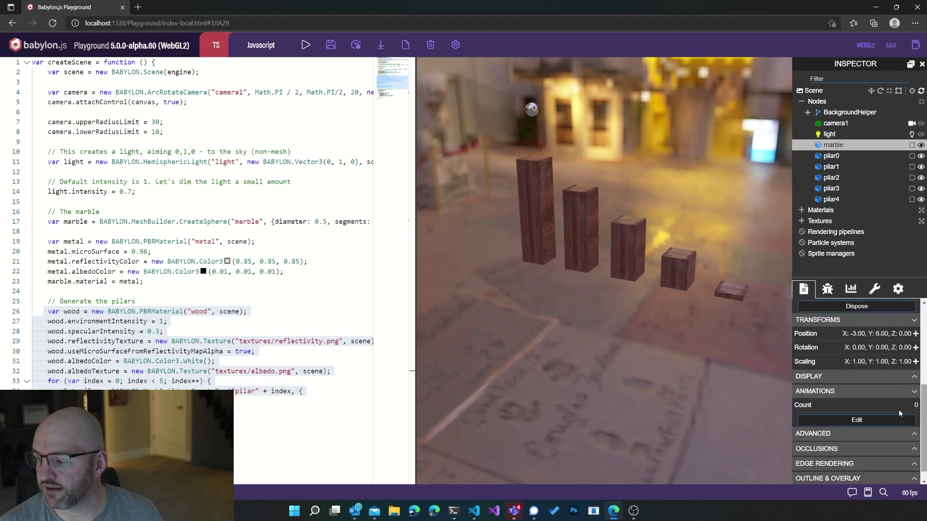
{"action": "left_click", "coordinate": [872, 425]}
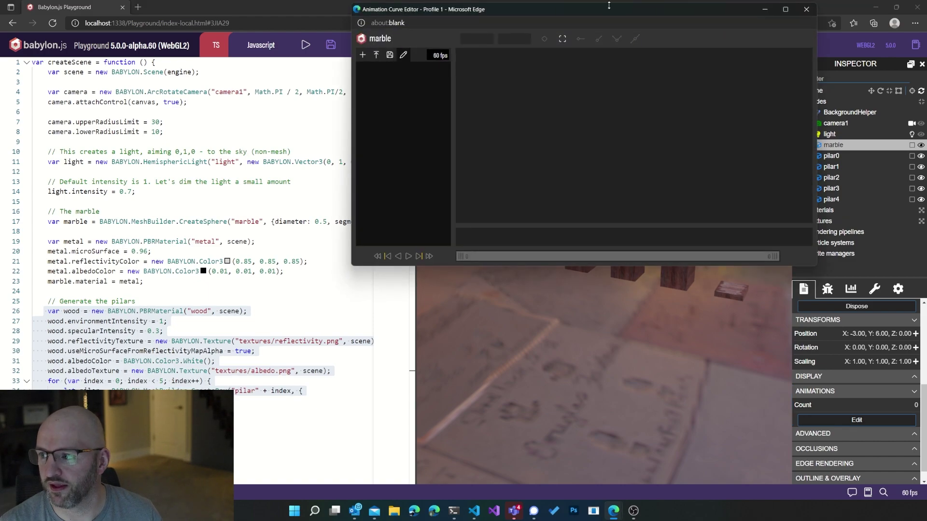
{"action": "left_click_drag", "start_coordinate": [601, 15], "coordinate": [460, 138]}
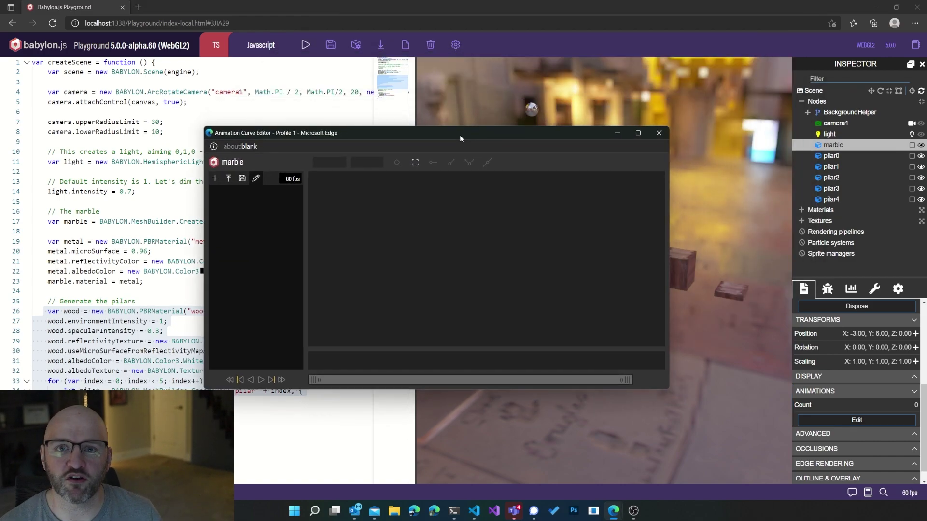
Create an animation named Boing on the marble's position property with the Cycle loop mode.
{"action": "left_click", "coordinate": [215, 179]}
{"action": "left_click", "coordinate": [245, 194]}
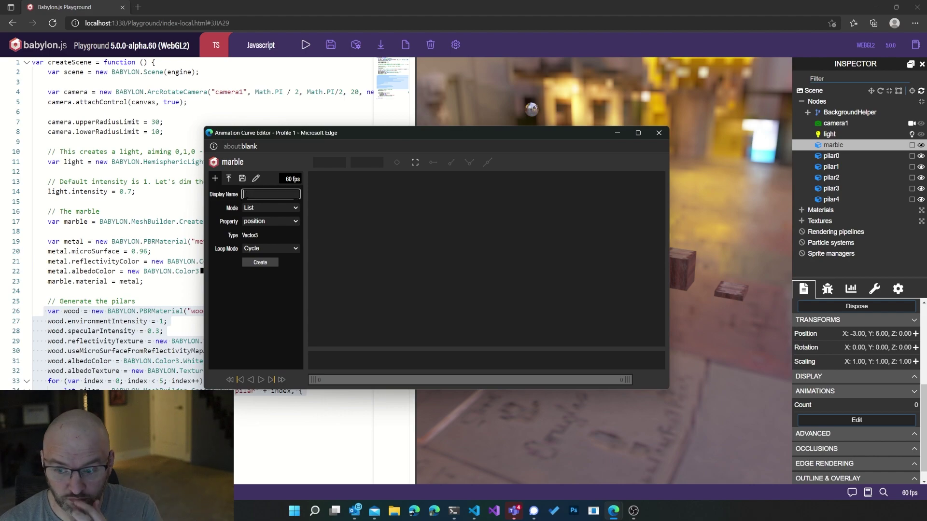
{"action": "type", "text": "Boing"}
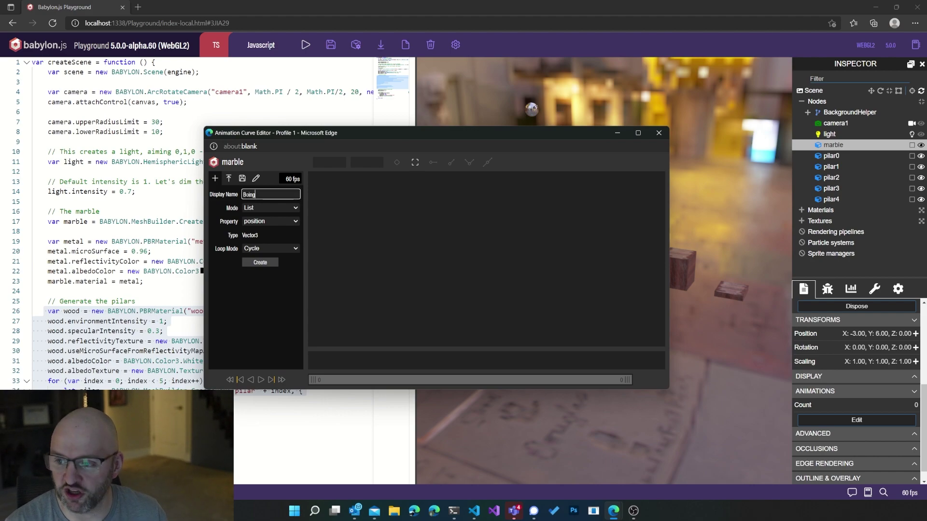
{"action": "left_click", "coordinate": [266, 222]}
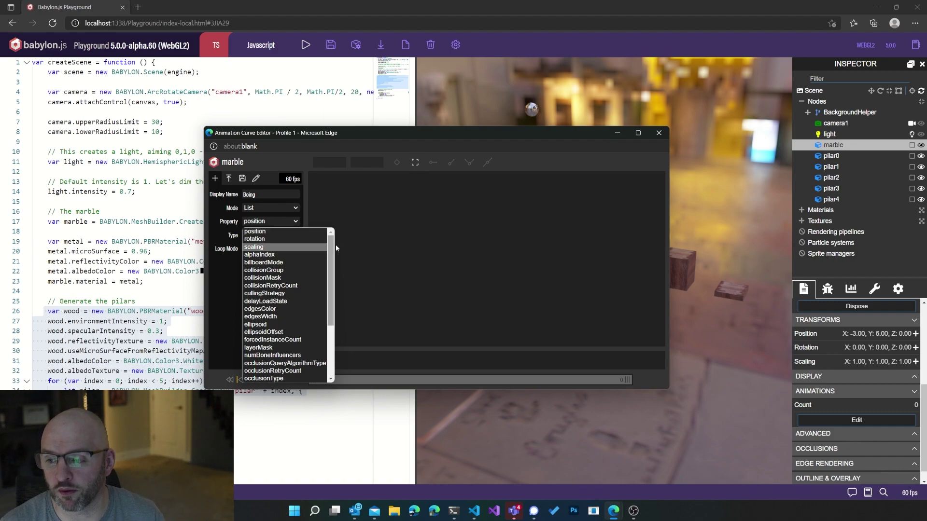
{"action": "mouse_move", "coordinate": [332, 250]}
{"action": "left_mouse_down"}
{"action": "mouse_move", "coordinate": [333, 309]}
{"action": "mouse_move", "coordinate": [338, 242]}
{"action": "left_mouse_up"}
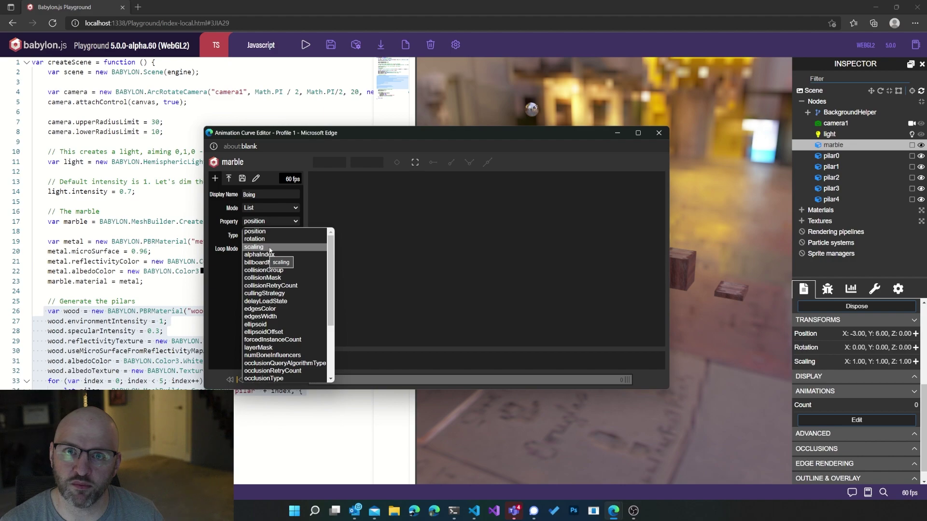
{"action": "left_click", "coordinate": [277, 232]}
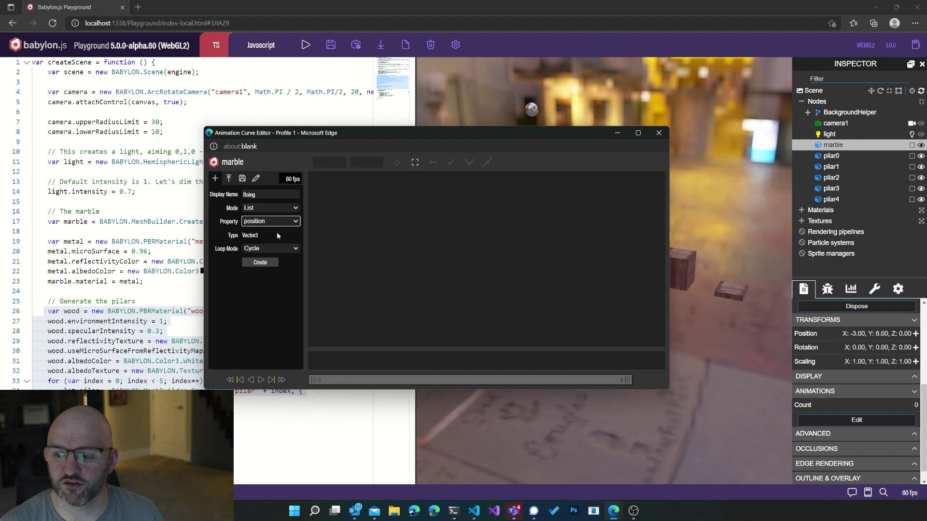
{"action": "left_click", "coordinate": [261, 262]}
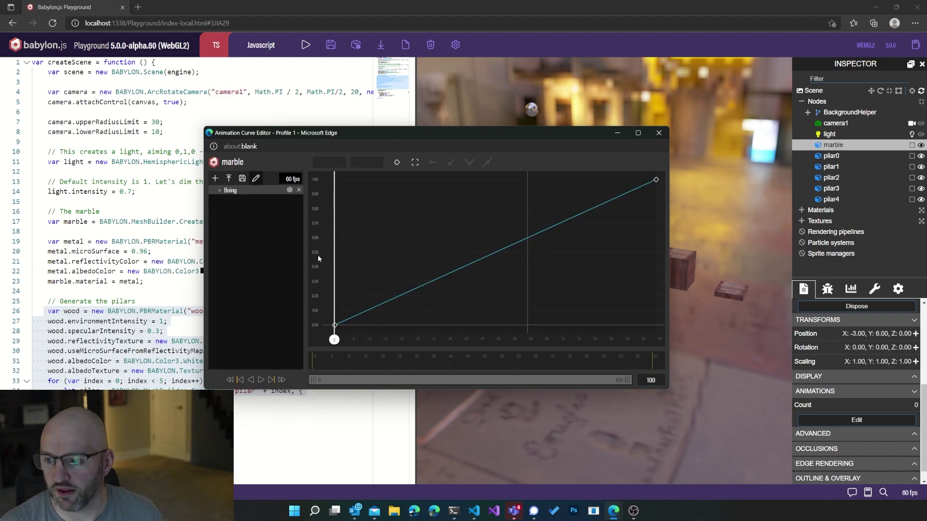
Expand Boing's X, Y and Z channels, preview the default animation with the marble in view, and return the playhead to frame 0.
{"action": "left_click_drag", "start_coordinate": [440, 138], "coordinate": [325, 162]}
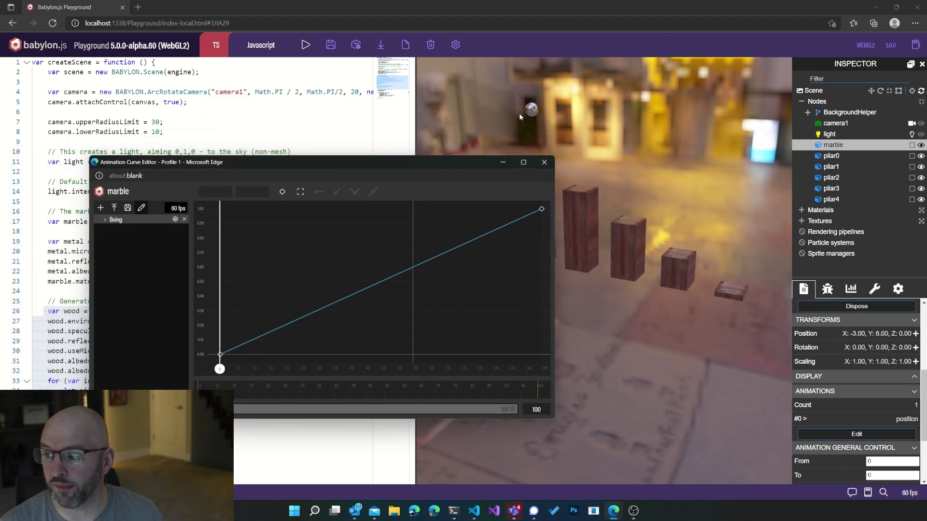
{"action": "left_click_drag", "start_coordinate": [425, 162], "coordinate": [402, 146]}
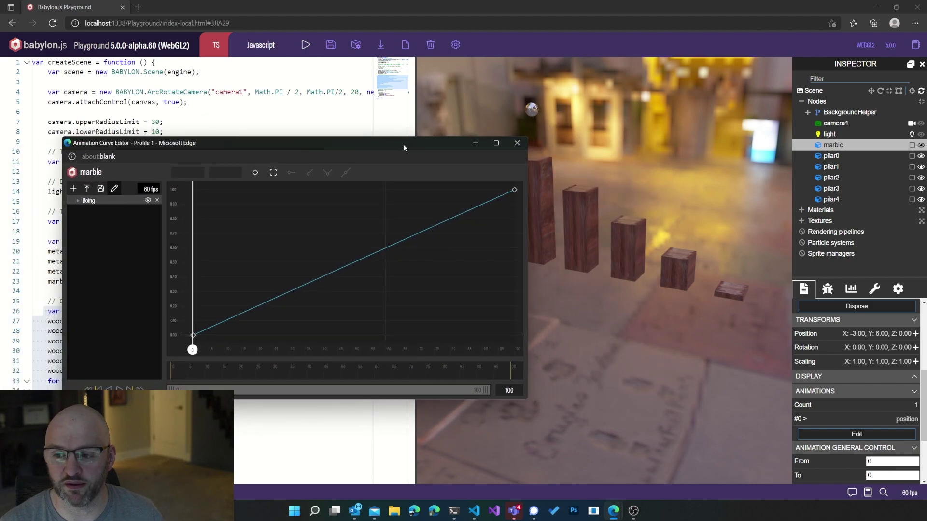
{"action": "left_click", "coordinate": [77, 201]}
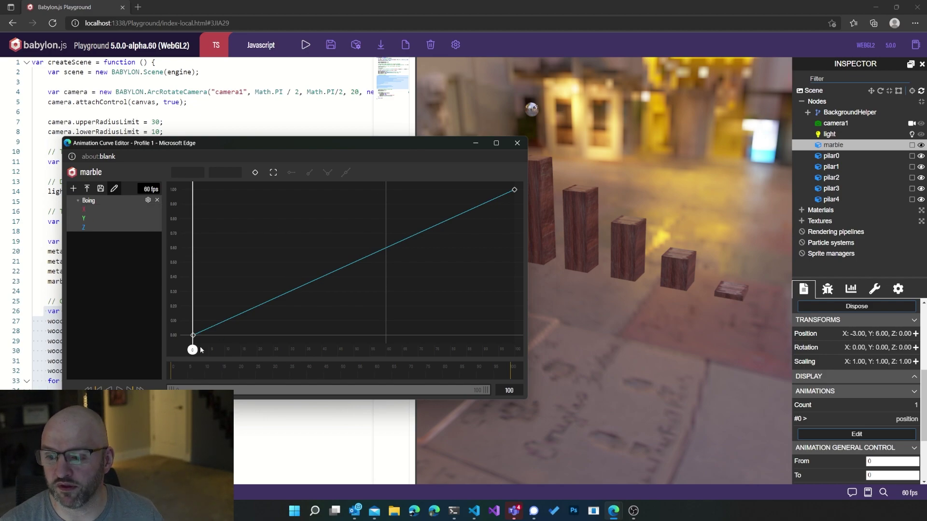
{"action": "key", "text": "space"}
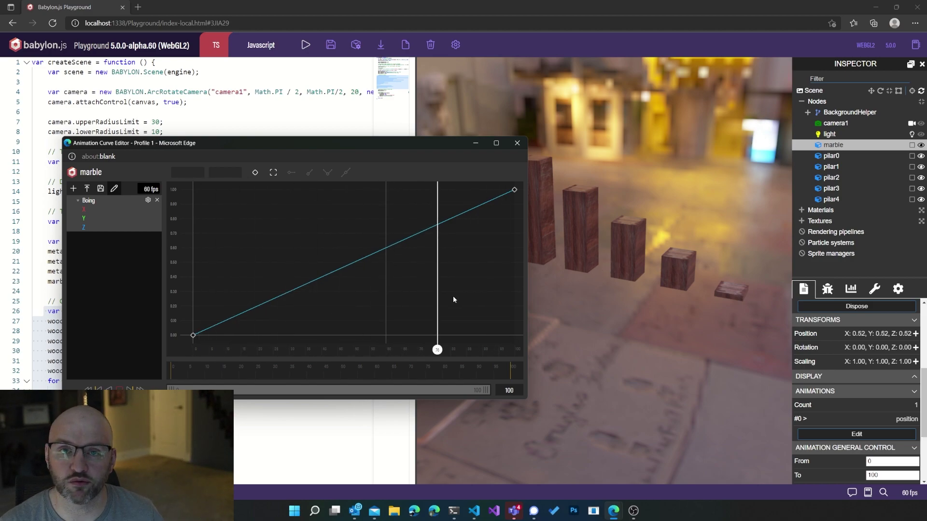
{"action": "left_click_drag", "start_coordinate": [359, 333], "coordinate": [193, 333]}
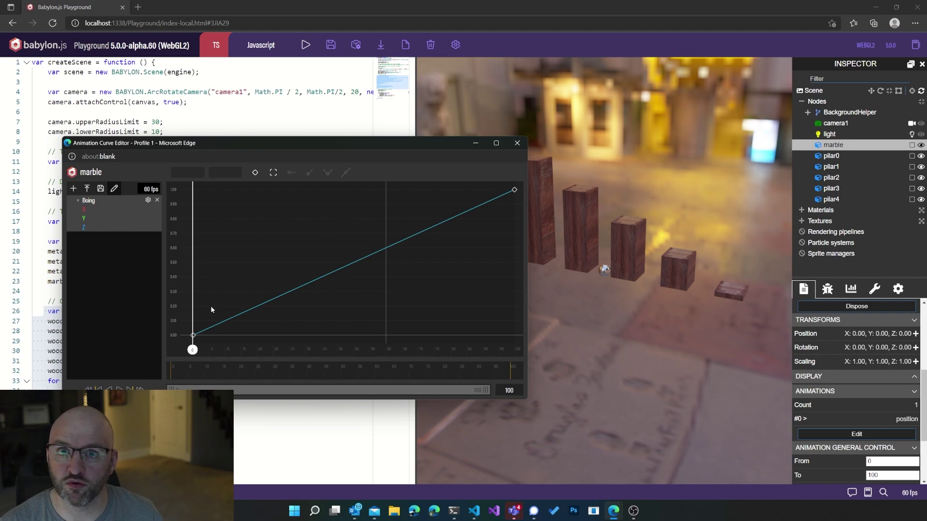
Set the frame 0 key of Boing's X channel to -3.
{"action": "left_click", "coordinate": [193, 335]}
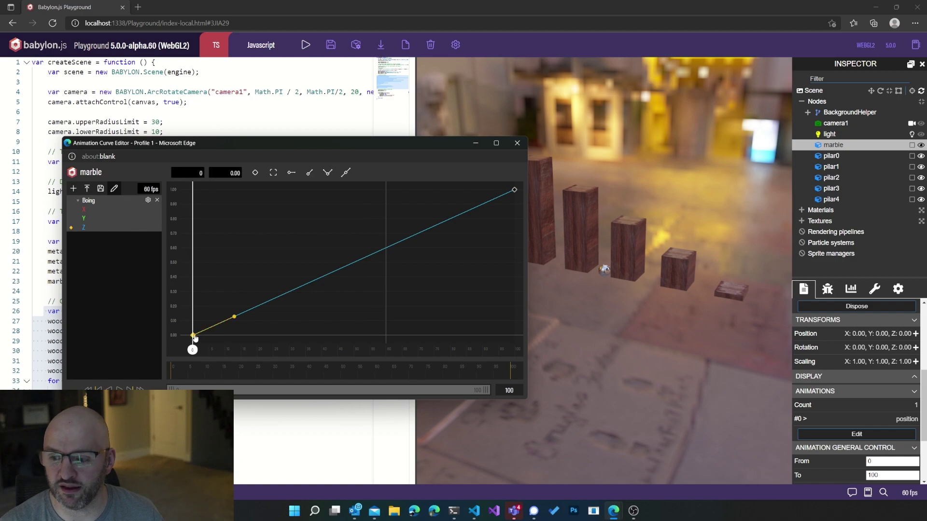
{"action": "left_click", "coordinate": [235, 173]}
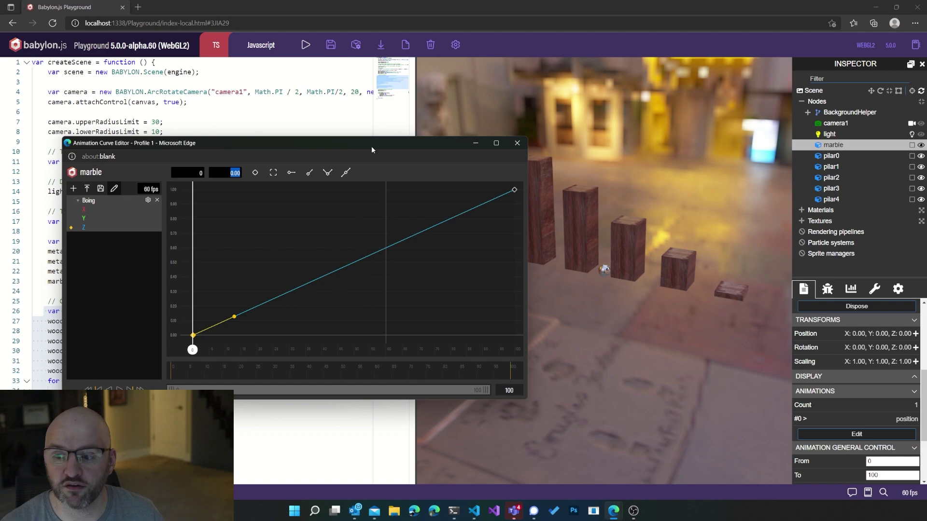
{"action": "left_click", "coordinate": [84, 209]}
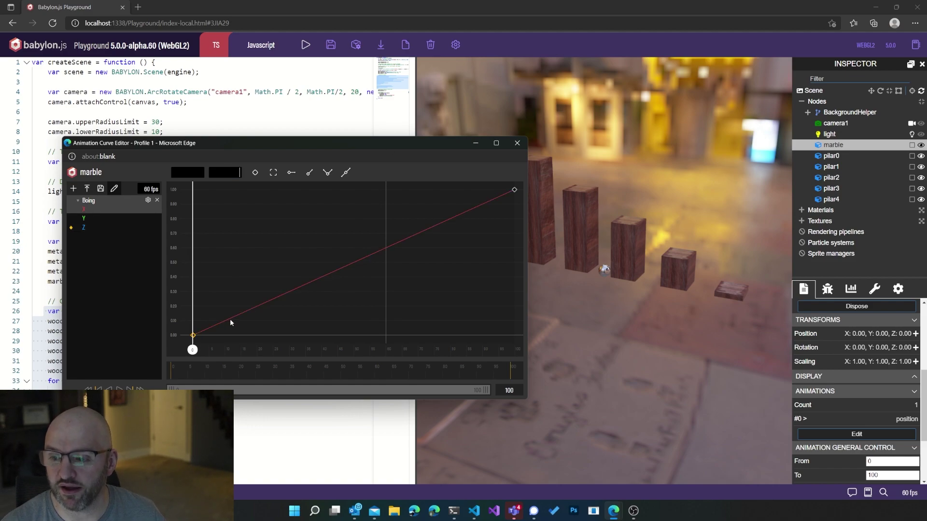
{"action": "left_click", "coordinate": [194, 335]}
{"action": "type", "text": "-3"}
{"action": "key", "text": "Return"}
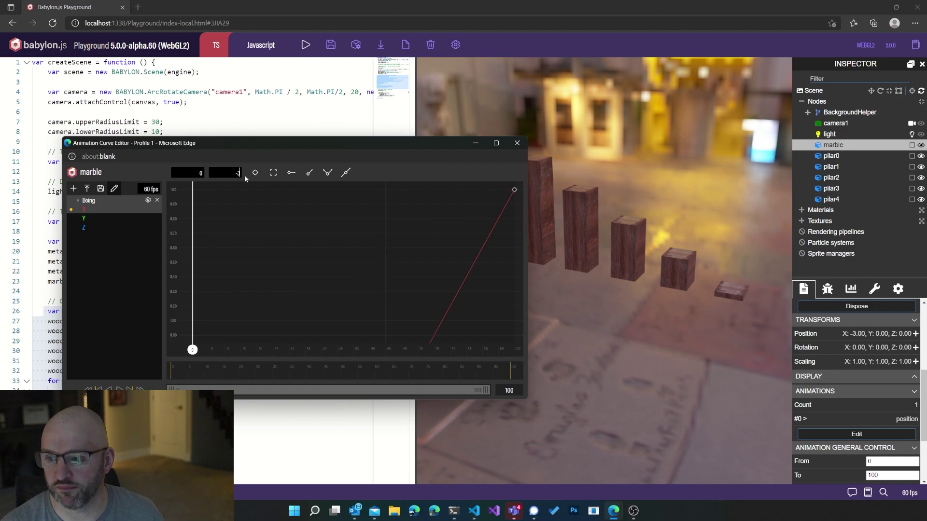
Set the frame 0 key of Boing's Y channel to 6 and keep the editor window clear of the marble.
{"action": "left_click", "coordinate": [89, 219]}
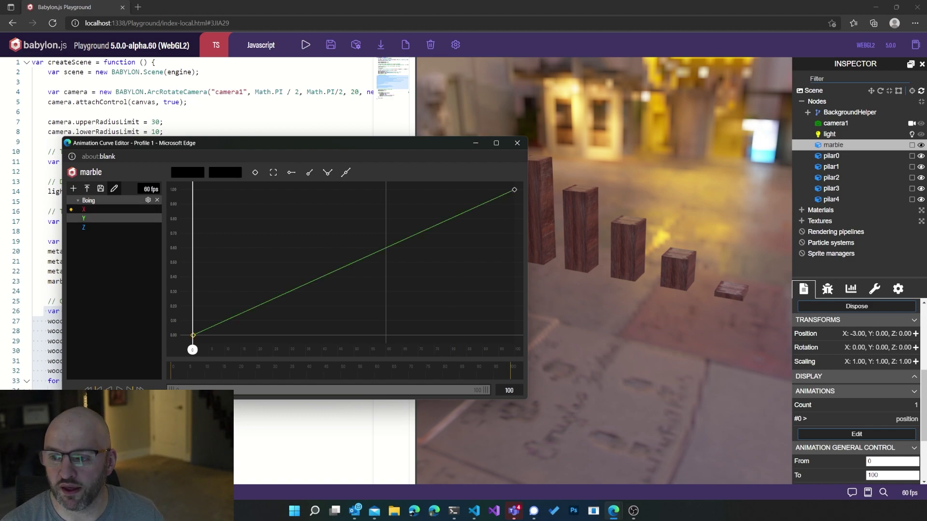
{"action": "left_click", "coordinate": [192, 335]}
{"action": "double_click", "coordinate": [235, 173]}
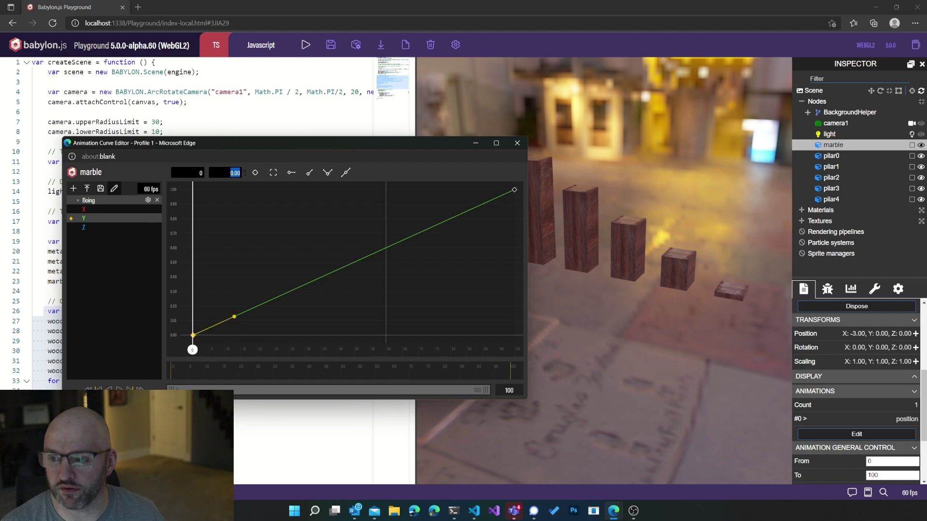
{"action": "type", "text": "6"}
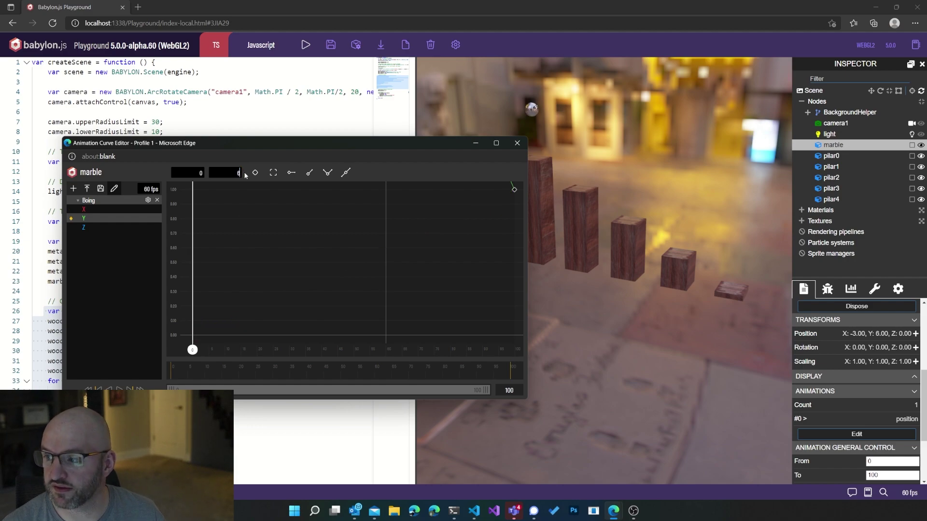
{"action": "left_click_drag", "start_coordinate": [439, 151], "coordinate": [416, 153]}
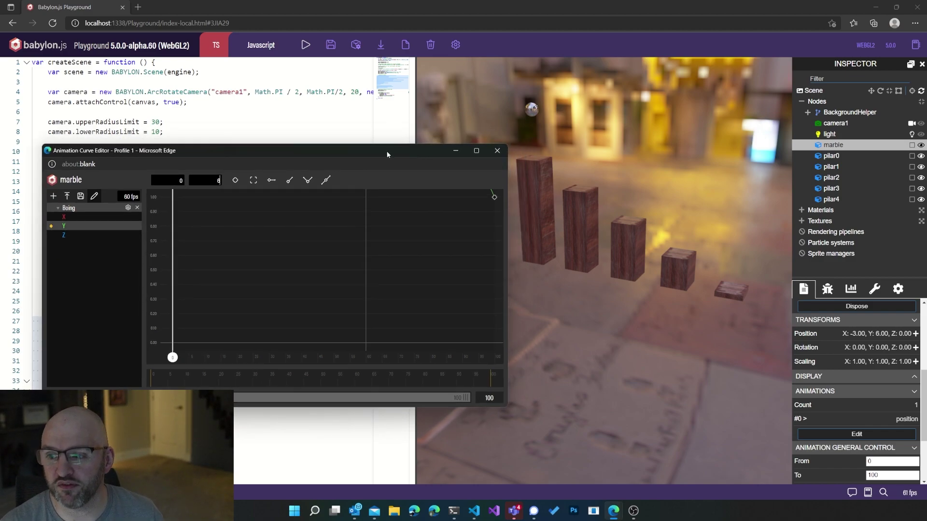
Show all of Boing's channels and set the Z channel's key at frame 100 to 0.
{"action": "left_click", "coordinate": [75, 211]}
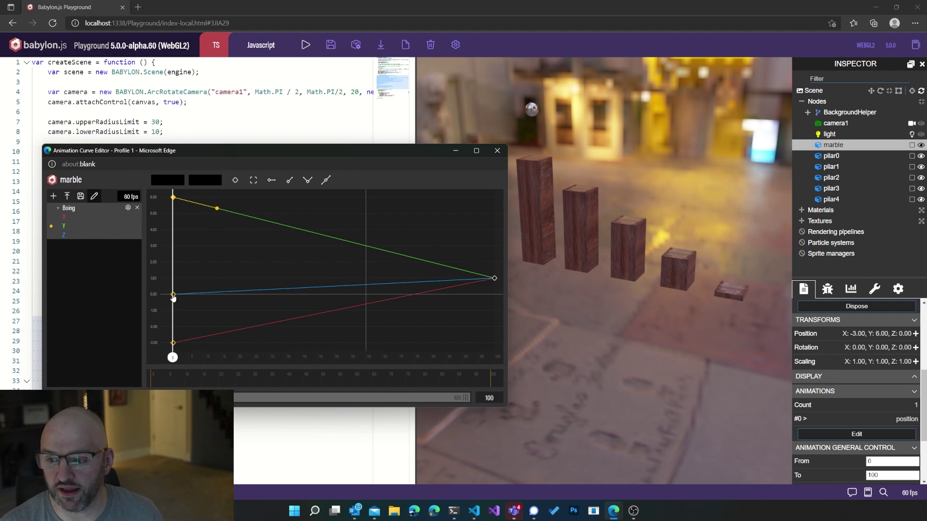
{"action": "left_click", "coordinate": [494, 279]}
{"action": "left_click_drag", "start_coordinate": [494, 279], "coordinate": [493, 267]}
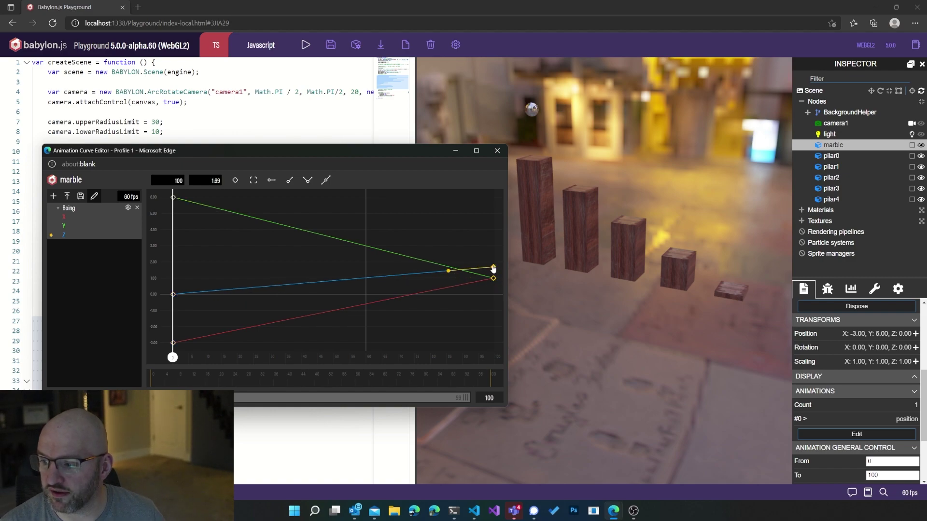
{"action": "double_click", "coordinate": [216, 180]}
{"action": "type", "text": "0"}
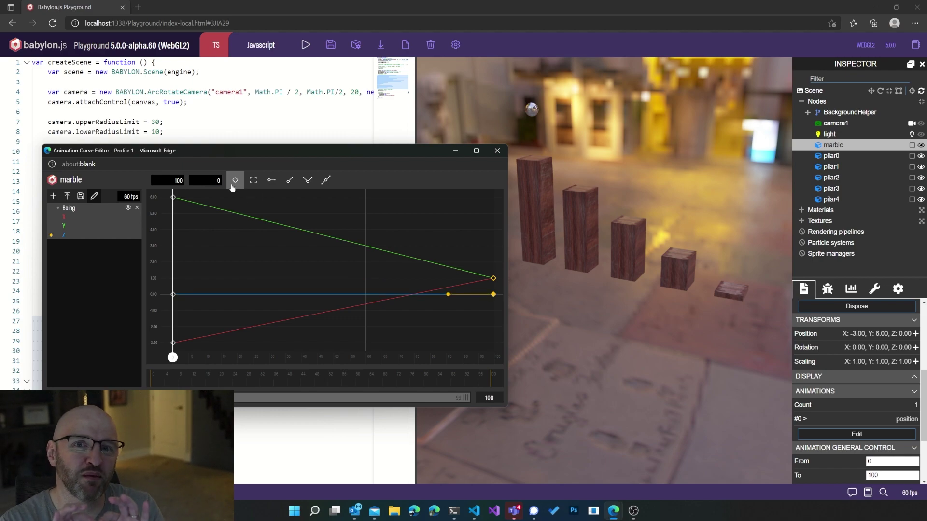
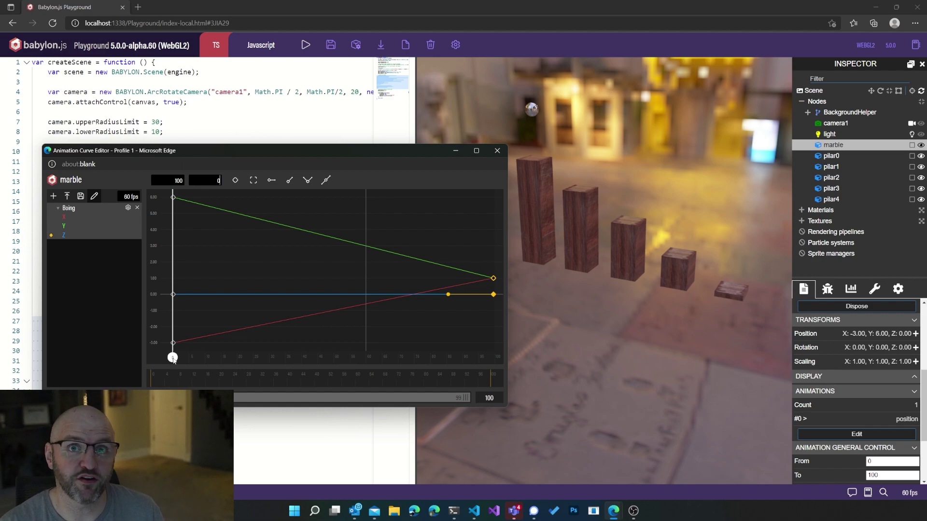
Lower the marble onto the first pillar with the position gizmo, to about Y 4.47, and key its position at frame 11.
{"action": "left_click_drag", "start_coordinate": [173, 360], "coordinate": [208, 360]}
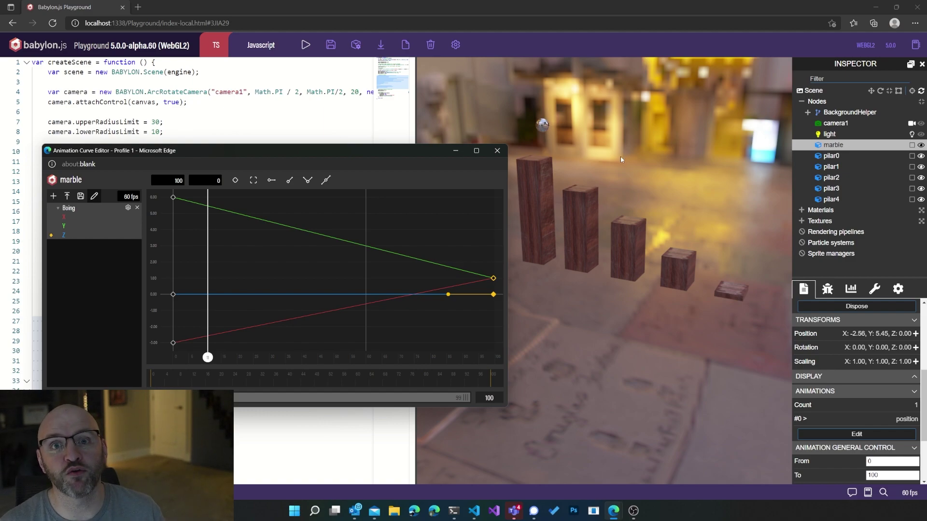
{"action": "left_click", "coordinate": [871, 91]}
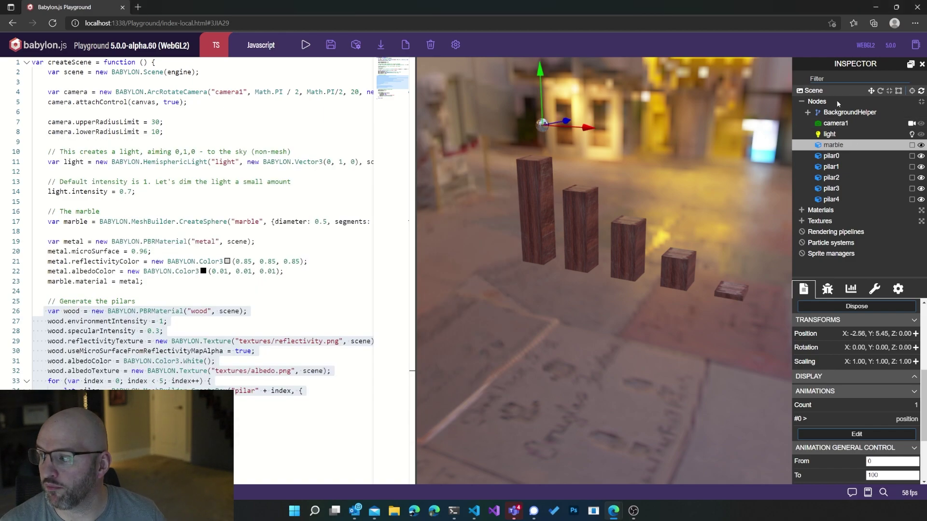
{"action": "left_click_drag", "start_coordinate": [541, 71], "coordinate": [551, 97]}
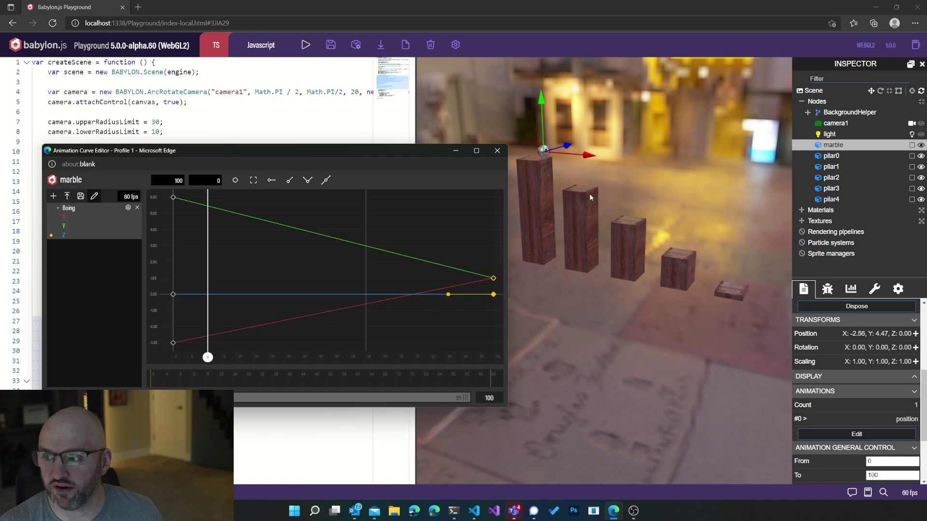
{"action": "left_click", "coordinate": [235, 180]}
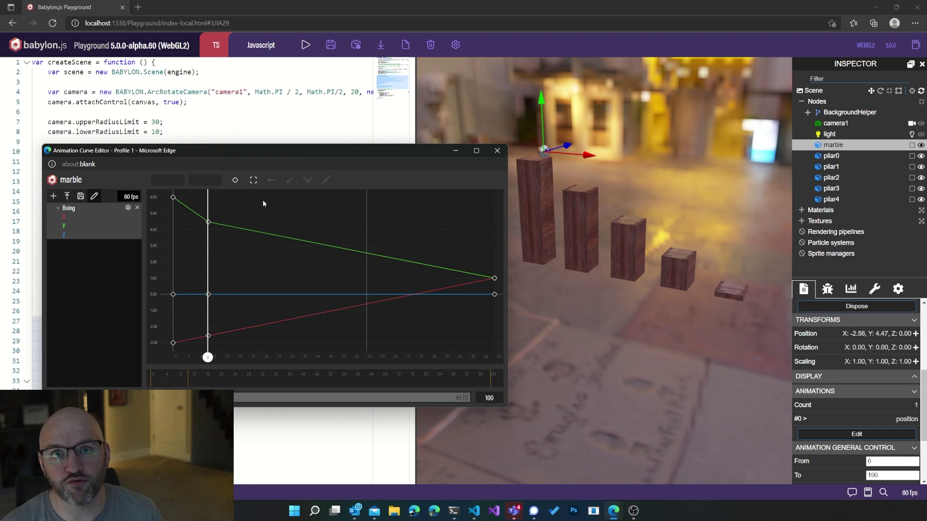
Move the marble onto the second pillar, at about X -0.92 and Y 3.40, and key its position at frame 27.
{"action": "mouse_move", "coordinate": [198, 360]}
{"action": "left_mouse_down"}
{"action": "mouse_move", "coordinate": [160, 361]}
{"action": "mouse_move", "coordinate": [209, 359]}
{"action": "left_mouse_up"}
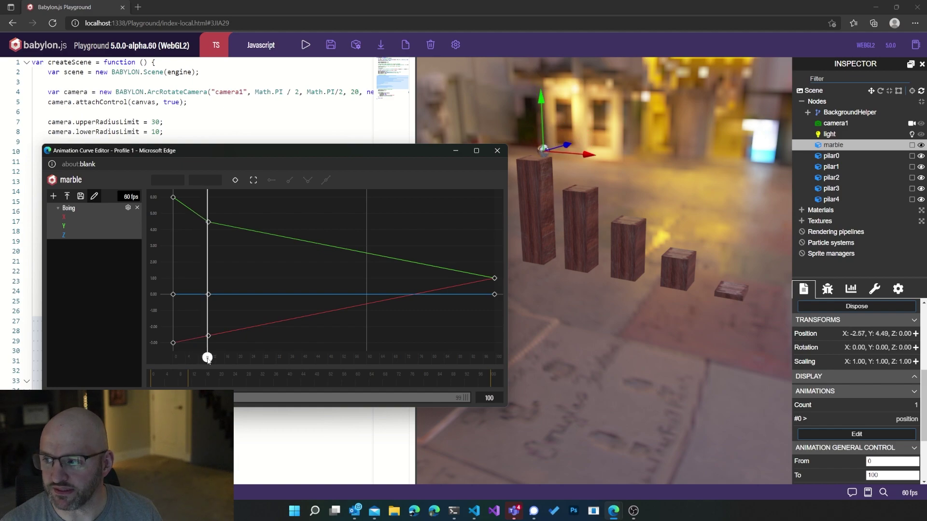
{"action": "left_click_drag", "start_coordinate": [209, 361], "coordinate": [261, 358]}
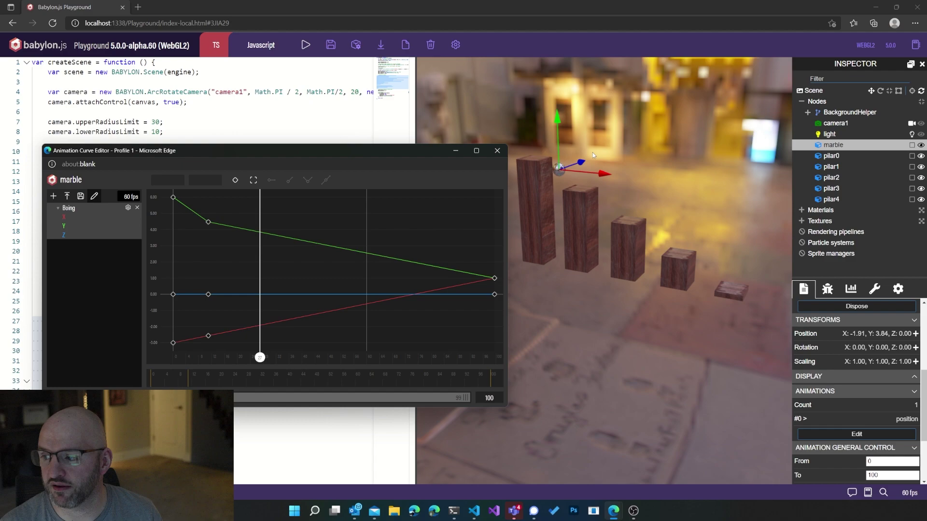
{"action": "left_click_drag", "start_coordinate": [594, 174], "coordinate": [619, 175]}
{"action": "left_click_drag", "start_coordinate": [582, 127], "coordinate": [587, 167]}
{"action": "left_click", "coordinate": [520, 485]}
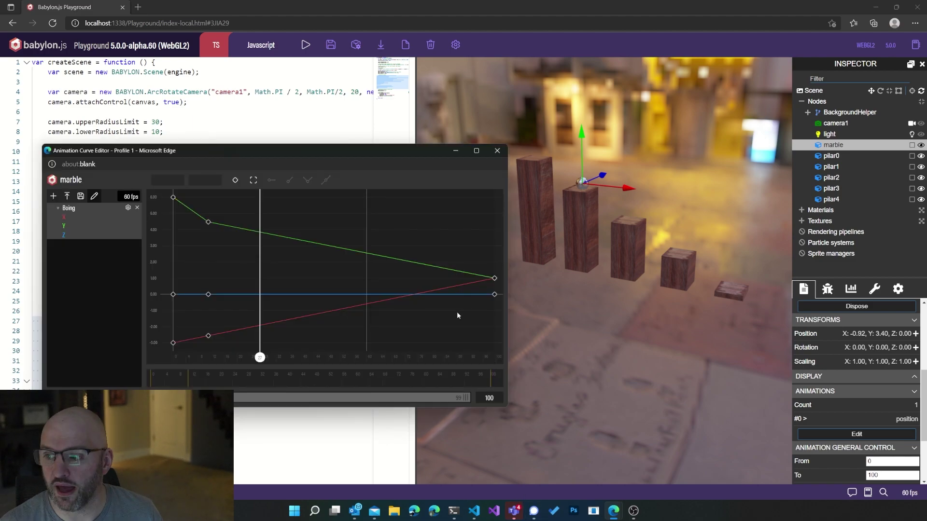
{"action": "left_click", "coordinate": [236, 180]}
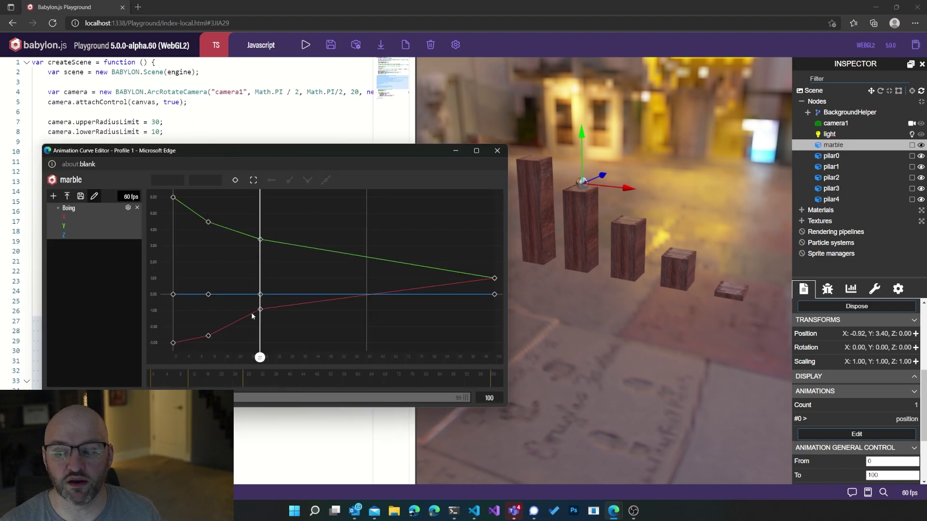
{"action": "mouse_move", "coordinate": [262, 357]}
{"action": "left_mouse_down"}
{"action": "mouse_move", "coordinate": [170, 355]}
{"action": "mouse_move", "coordinate": [263, 348]}
{"action": "left_mouse_up"}
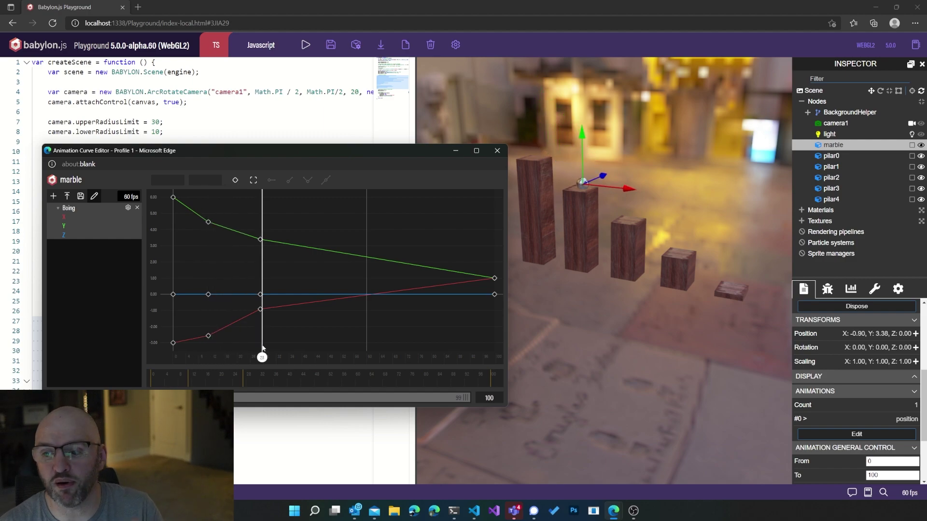
Raise the tangents of Boing's Y keys at frames 11 and 27 to form a bounce arc between the first two pillars.
{"action": "left_click", "coordinate": [261, 240]}
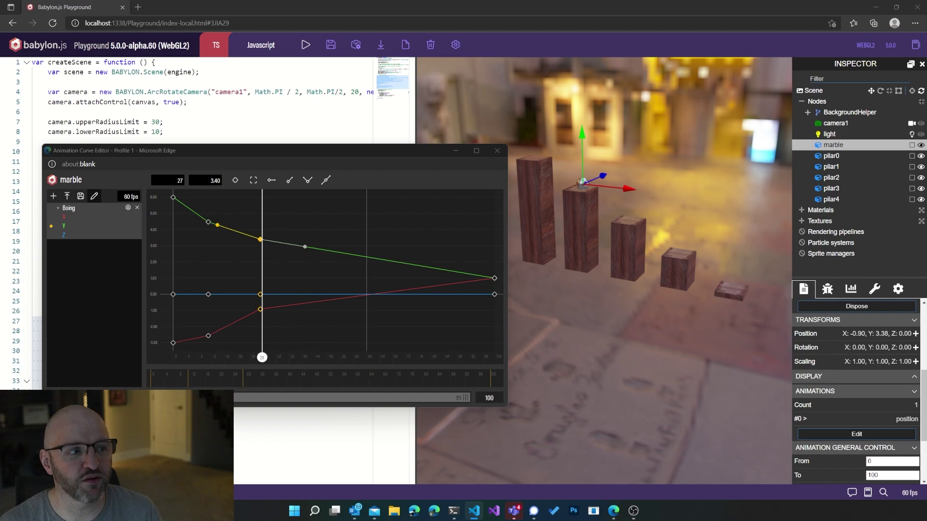
{"action": "left_click", "coordinate": [241, 151]}
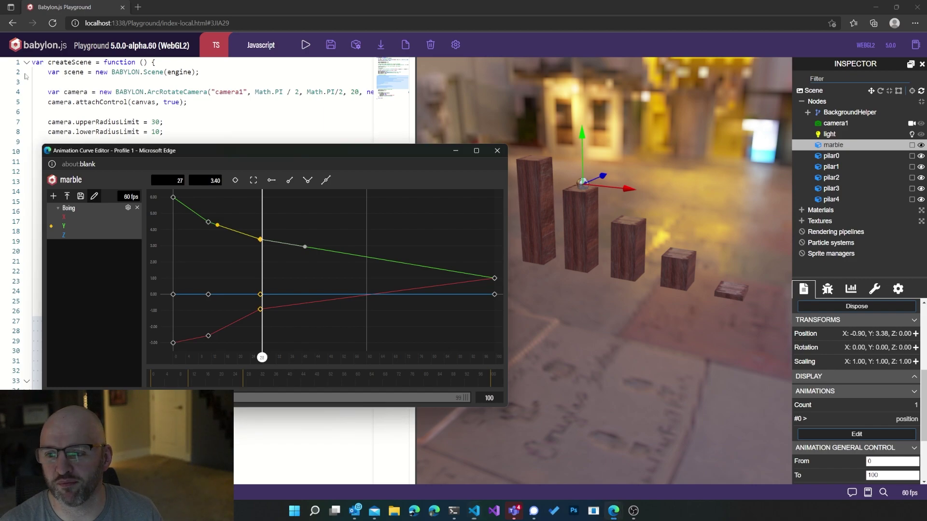
{"action": "left_click_drag", "start_coordinate": [218, 232], "coordinate": [259, 209]}
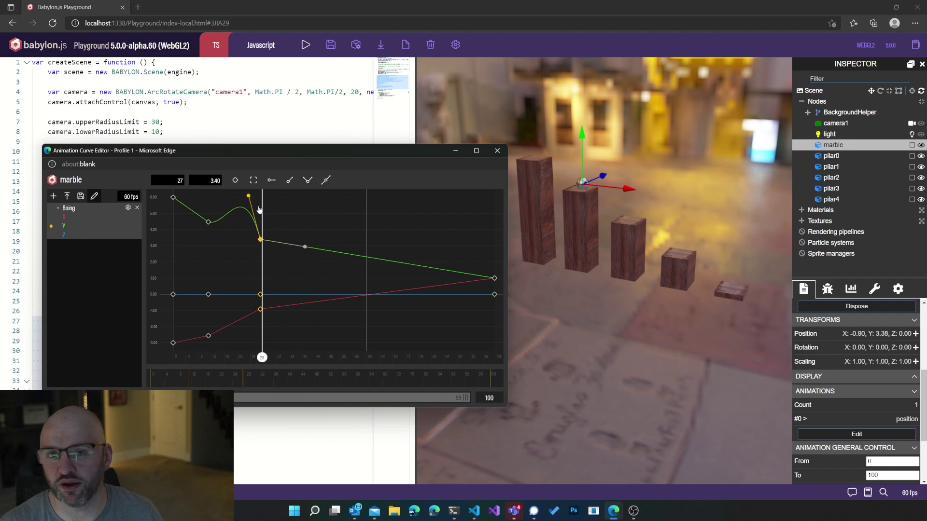
{"action": "left_click", "coordinate": [208, 222]}
{"action": "left_click_drag", "start_coordinate": [252, 239], "coordinate": [249, 201]}
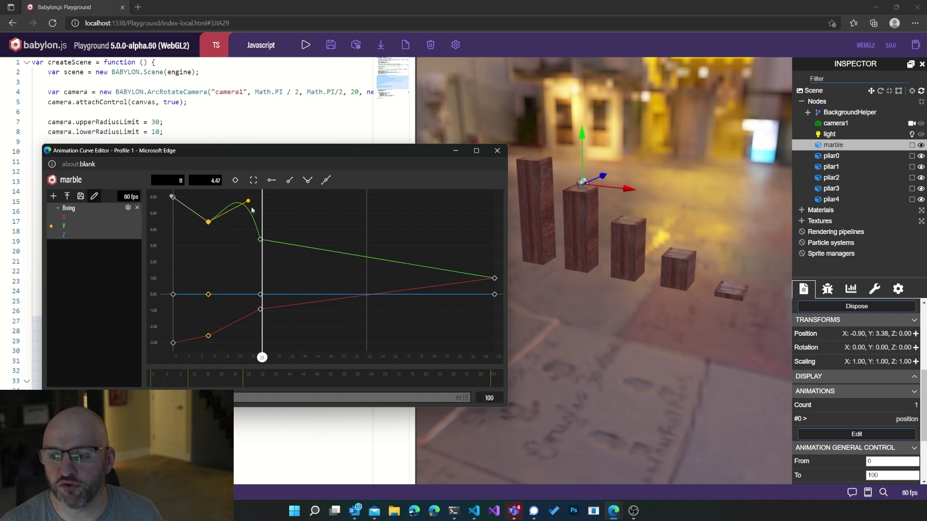
Move the marble onto the third pillar, at about X 1.09 and Y 2.41, and key its position at frame 41.
{"action": "mouse_move", "coordinate": [263, 359]}
{"action": "left_mouse_down"}
{"action": "mouse_move", "coordinate": [174, 357]}
{"action": "mouse_move", "coordinate": [262, 357]}
{"action": "left_mouse_up"}
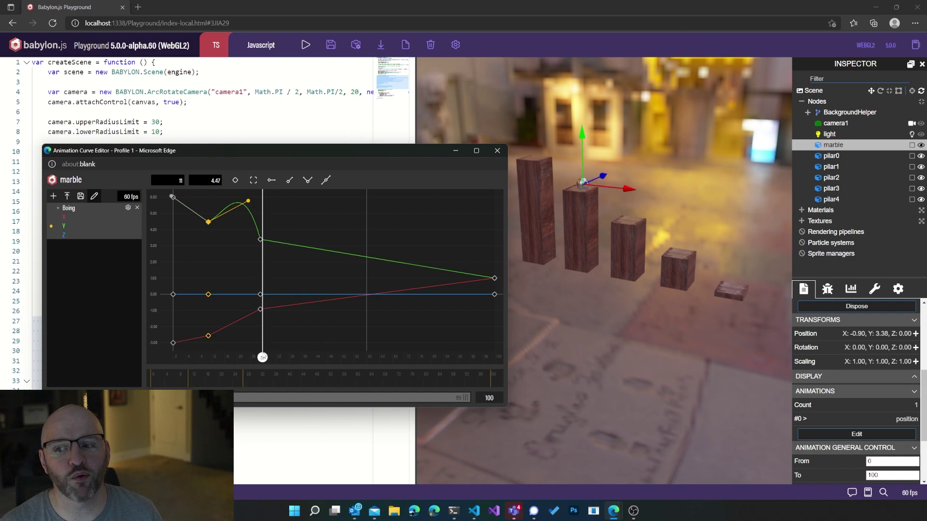
{"action": "left_click_drag", "start_coordinate": [263, 357], "coordinate": [305, 357]}
{"action": "left_click_drag", "start_coordinate": [600, 193], "coordinate": [673, 207]}
{"action": "left_click", "coordinate": [594, 198]}
{"action": "left_click_drag", "start_coordinate": [633, 158], "coordinate": [632, 170]}
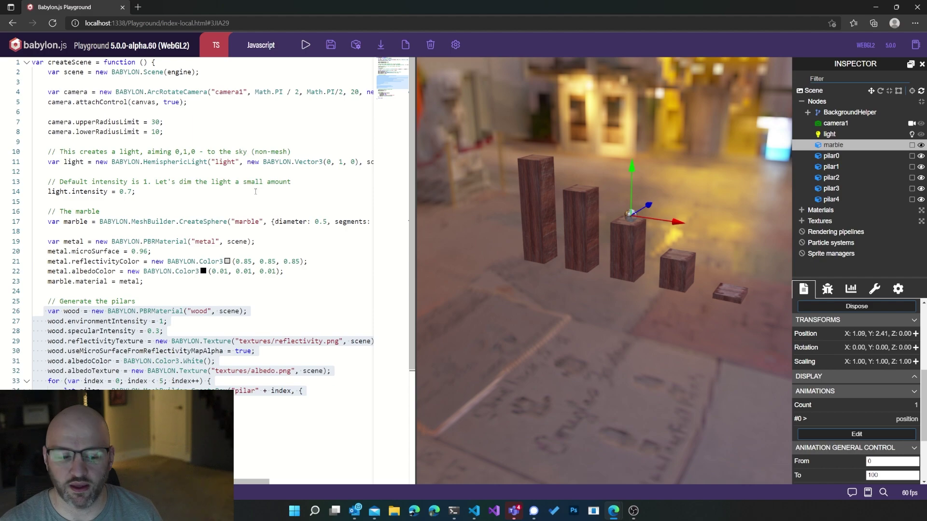
{"action": "key", "text": "alt+Tab"}
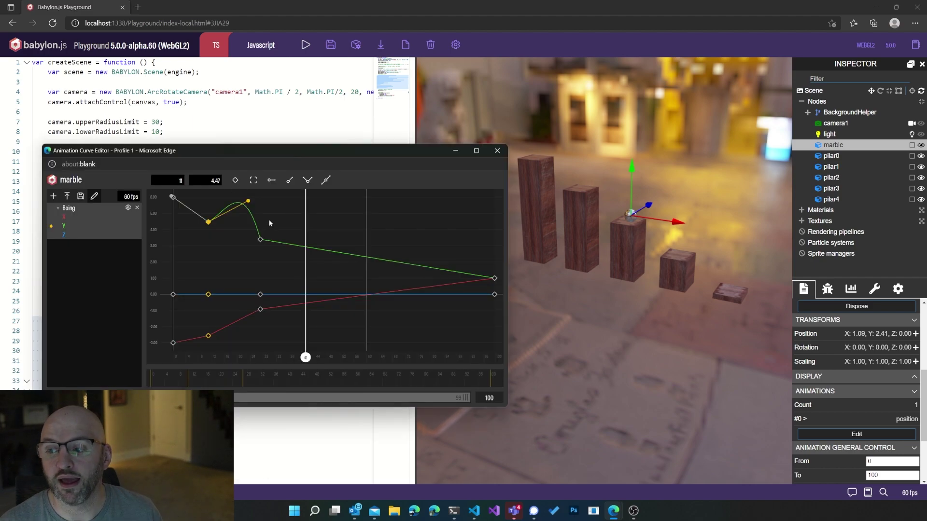
{"action": "left_click", "coordinate": [237, 182]}
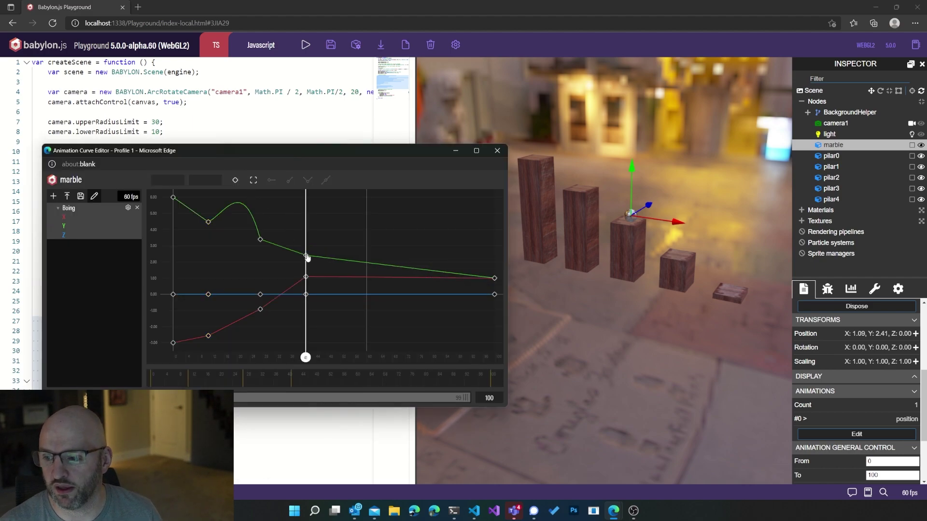
Raise the incoming tangent of the Y key at frame 41 and shift the second pillar's keys to frame 26.
{"action": "left_click_drag", "start_coordinate": [263, 240], "coordinate": [305, 221]}
{"action": "left_click", "coordinate": [261, 239]}
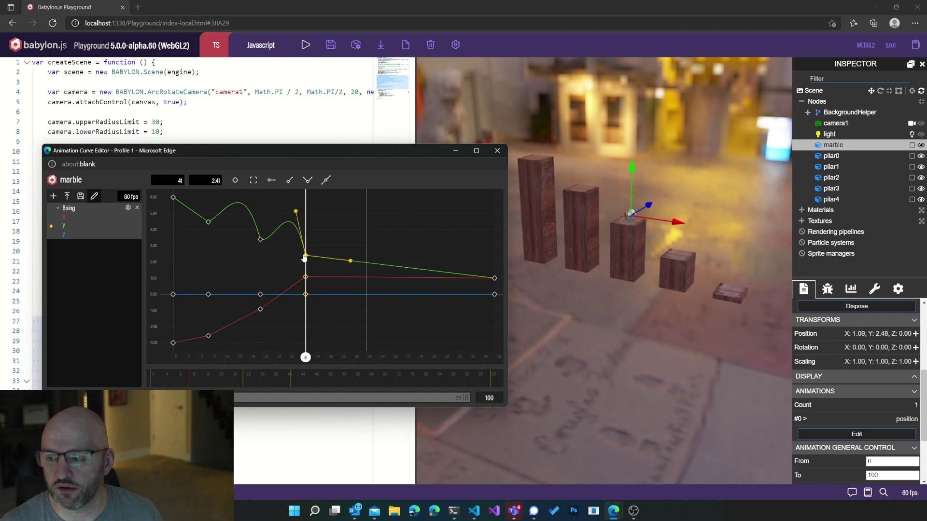
{"action": "left_click_drag", "start_coordinate": [260, 240], "coordinate": [257, 241]}
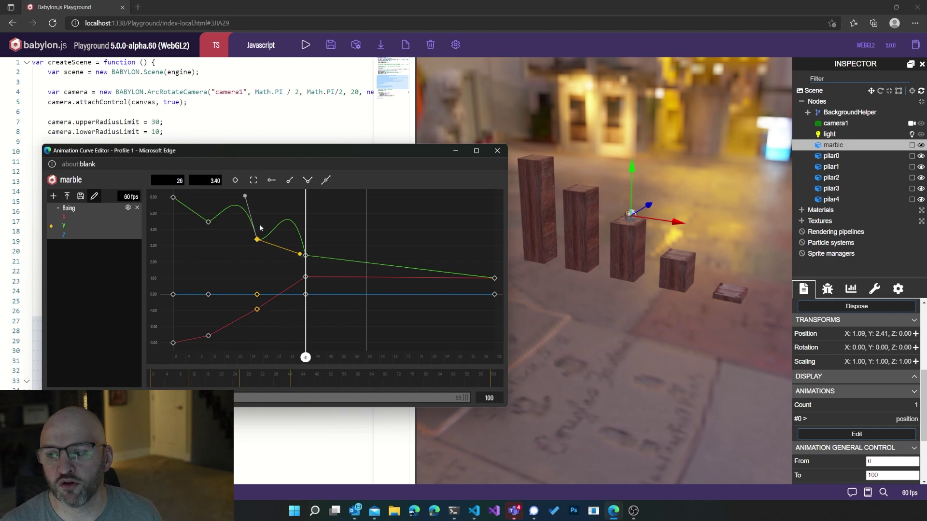
Break the tangents of the Y keys at frames 26 and 41 and adjust them into a higher bounce arc.
{"action": "left_click", "coordinate": [246, 196]}
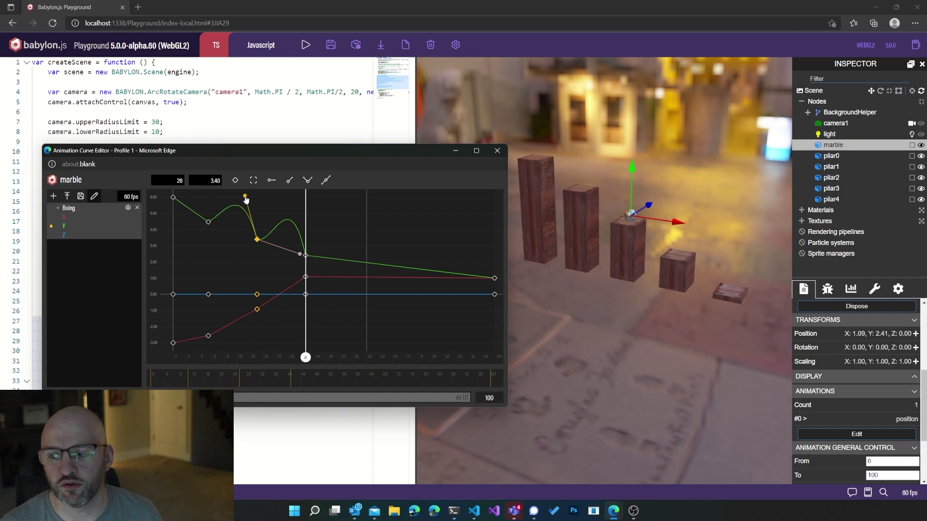
{"action": "left_click", "coordinate": [257, 241]}
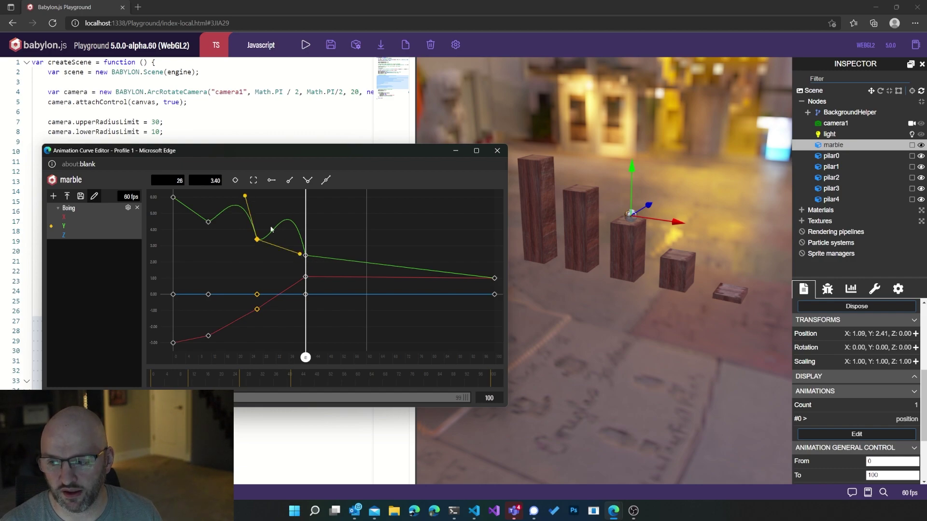
{"action": "left_click", "coordinate": [308, 182]}
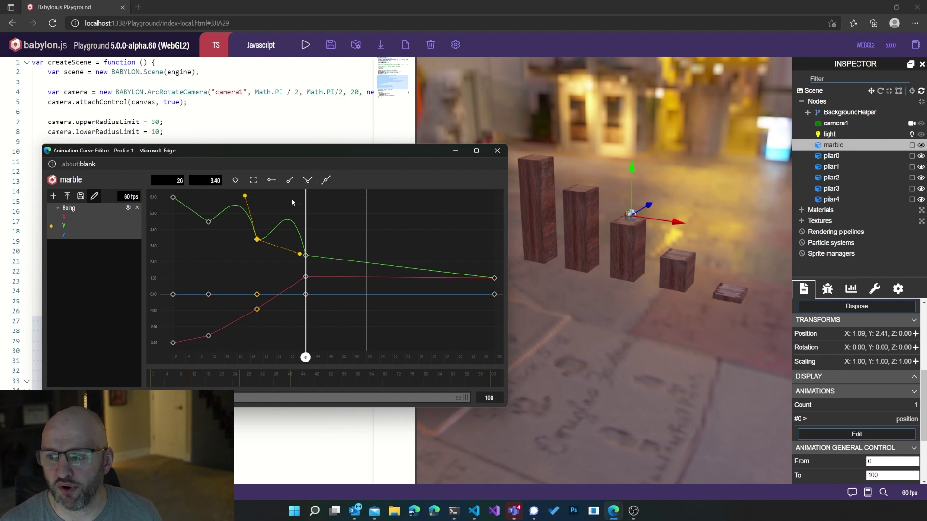
{"action": "left_click_drag", "start_coordinate": [299, 255], "coordinate": [290, 233]}
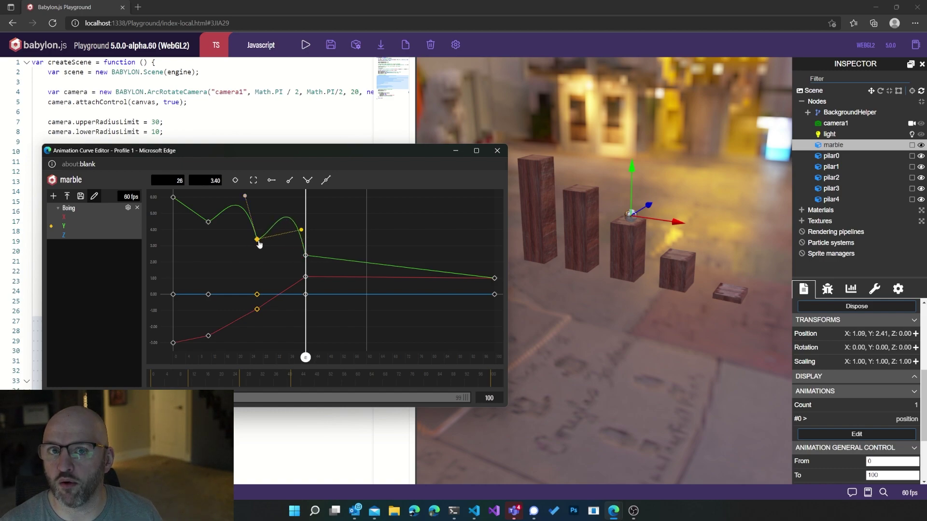
{"action": "left_click", "coordinate": [306, 256]}
{"action": "left_click", "coordinate": [307, 181]}
{"action": "left_click_drag", "start_coordinate": [296, 212], "coordinate": [300, 215]}
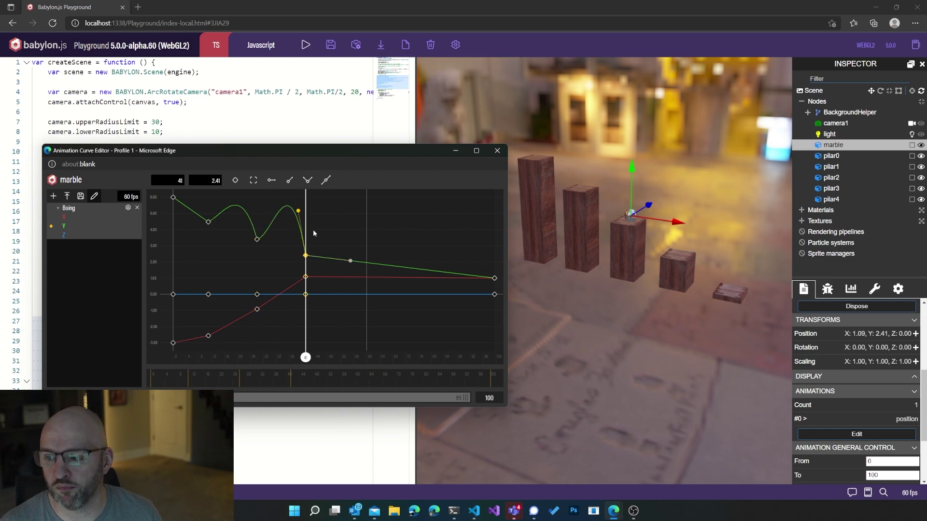
Move the marble onto the fourth pillar, at about X 3.05 and Y 1.40, and key its position at frame 60.
{"action": "left_click_drag", "start_coordinate": [306, 357], "coordinate": [366, 358]}
{"action": "left_click_drag", "start_coordinate": [675, 231], "coordinate": [733, 234]}
{"action": "left_click_drag", "start_coordinate": [684, 191], "coordinate": [678, 214]}
{"action": "key", "text": "alt+Tab"}
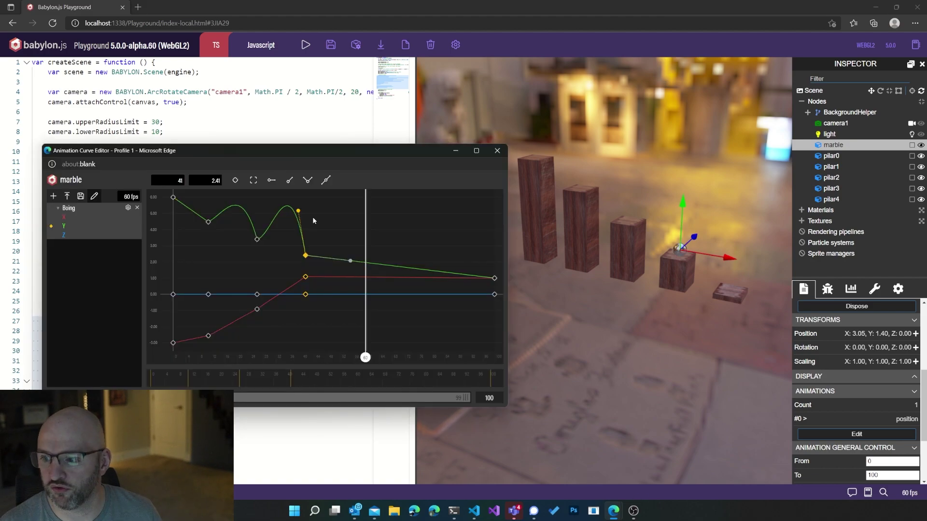
{"action": "left_click", "coordinate": [236, 186]}
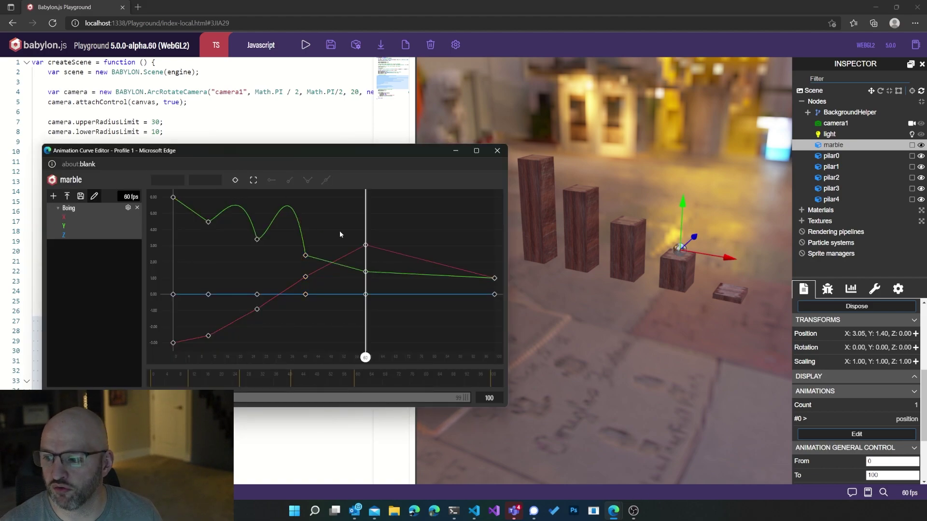
Raise the Y tangents between frames 41 and 60 to form the bounce arc from the third to the fourth pillar.
{"action": "left_click", "coordinate": [366, 272]}
{"action": "left_click_drag", "start_coordinate": [323, 261], "coordinate": [354, 228]}
{"action": "left_click", "coordinate": [307, 256]}
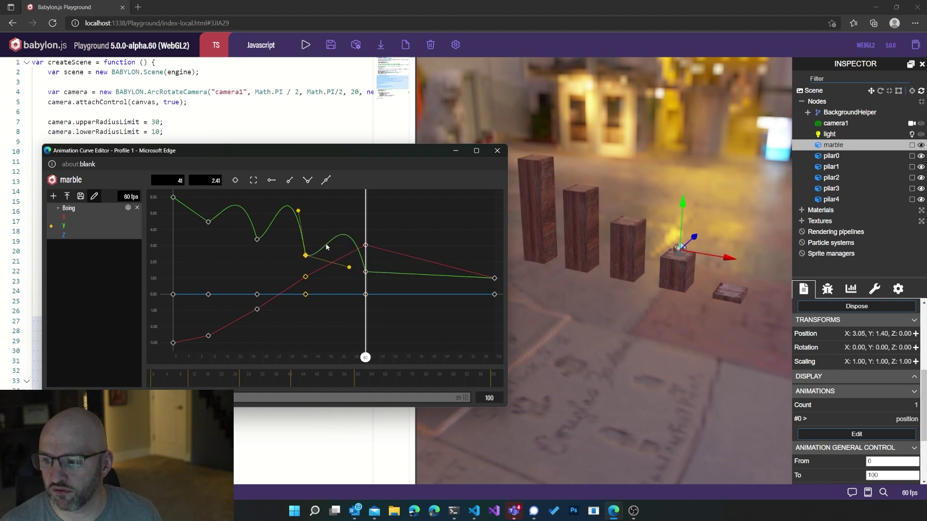
{"action": "left_click_drag", "start_coordinate": [347, 266], "coordinate": [357, 228]}
{"action": "left_click", "coordinate": [364, 272]}
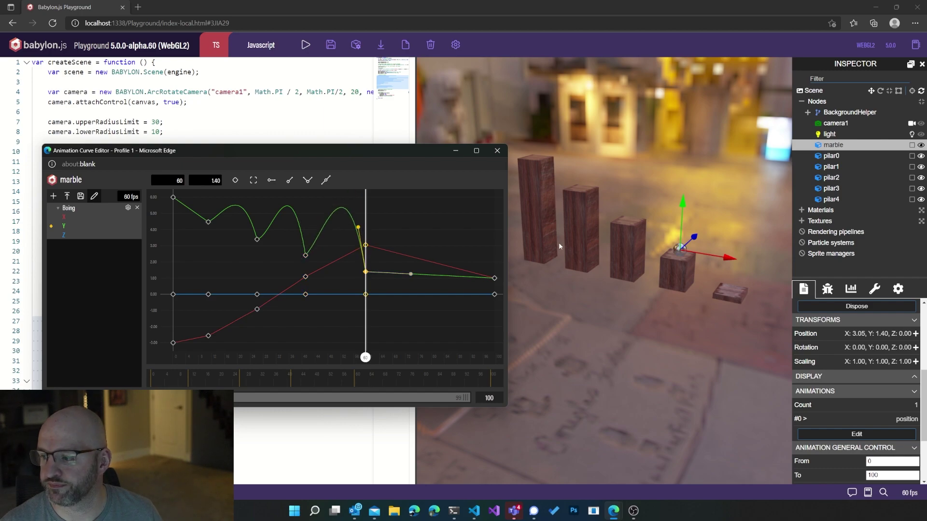
Move the marble onto the fifth pillar, at about X 4.96 and Y 0.34, and key its position at frame 78.
{"action": "left_click_drag", "start_coordinate": [365, 359], "coordinate": [424, 358]}
{"action": "left_click_drag", "start_coordinate": [686, 257], "coordinate": [717, 250]}
{"action": "left_click_drag", "start_coordinate": [685, 210], "coordinate": [744, 240]}
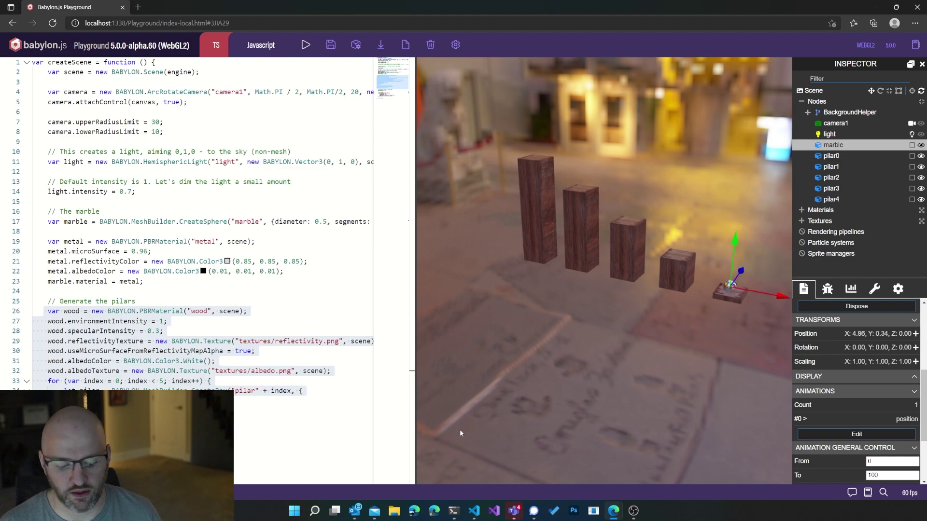
{"action": "key", "text": "alt+Tab"}
{"action": "left_click", "coordinate": [235, 180]}
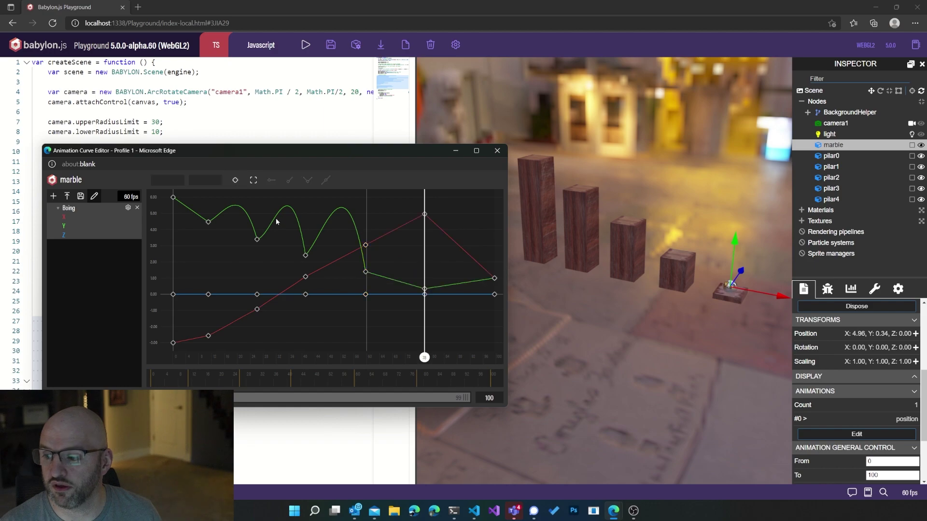
Raise the Y tangents between frames 60 and 78, breaking those at frame 60, to form the bounce arc to the fifth pillar.
{"action": "left_click", "coordinate": [424, 215]}
{"action": "left_click", "coordinate": [425, 289]}
{"action": "left_click_drag", "start_coordinate": [381, 278], "coordinate": [435, 261]}
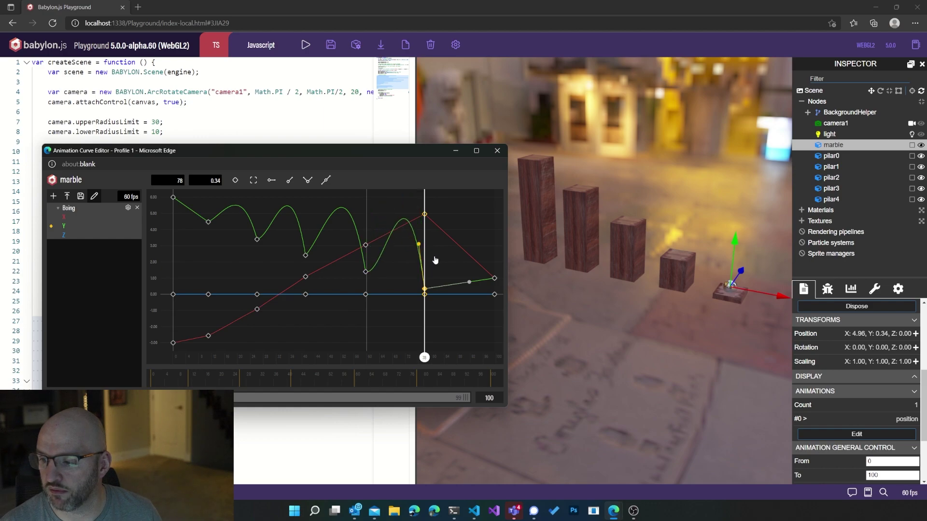
{"action": "left_click", "coordinate": [366, 272]}
{"action": "left_click", "coordinate": [308, 180]}
{"action": "left_click_drag", "start_coordinate": [409, 287], "coordinate": [386, 248]}
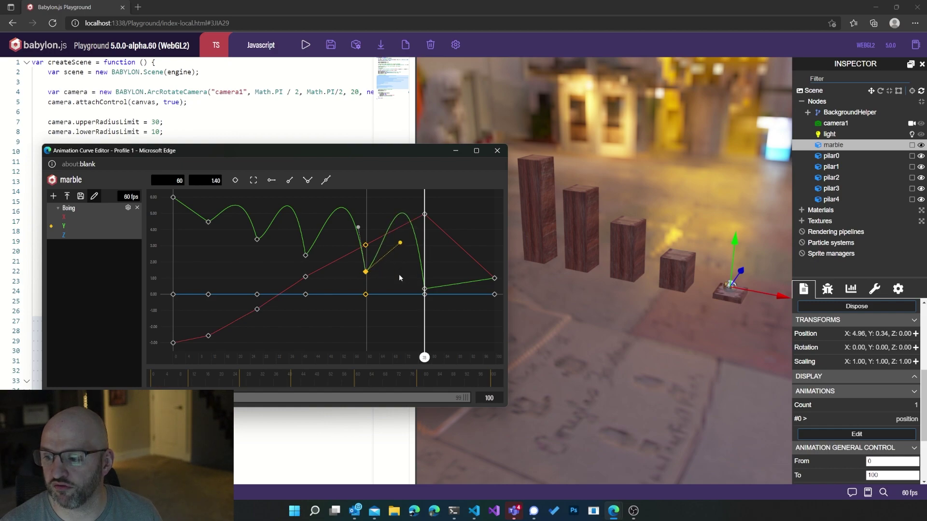
Match Boing's frame 100 keys to those at frame 78, with Y at 0.34 and X at 4.96.
{"action": "left_click", "coordinate": [425, 289]}
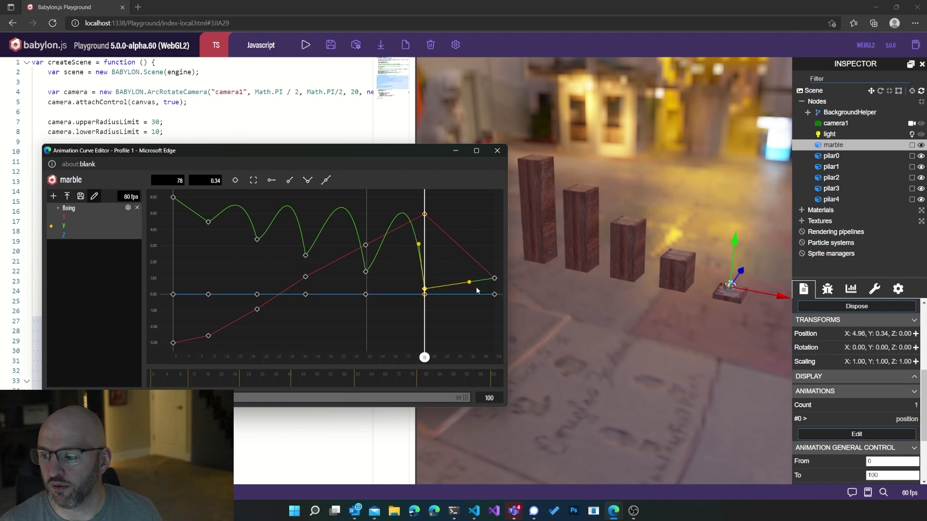
{"action": "left_click", "coordinate": [494, 278]}
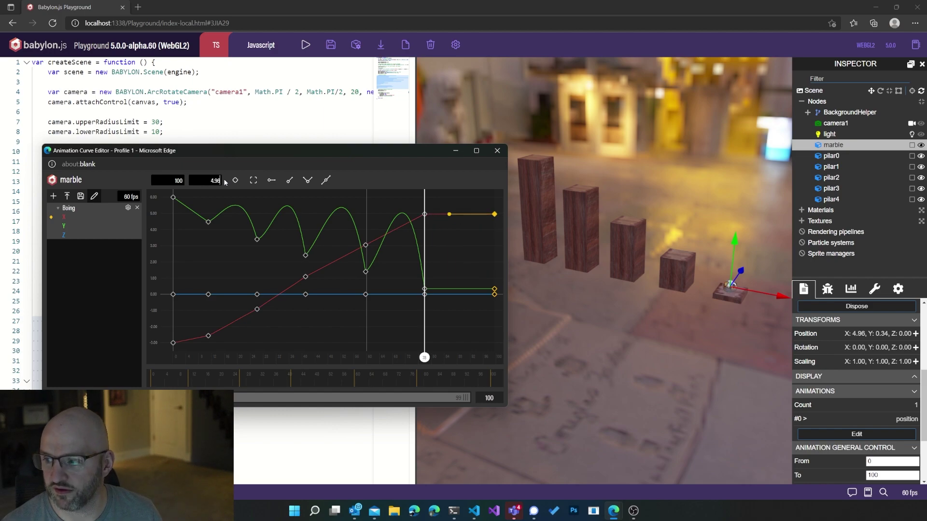
Return the playhead to frame 0, move the editor window clear of the pillars, and scrub through the bounce.
{"action": "left_click_drag", "start_coordinate": [425, 348], "coordinate": [155, 348]}
{"action": "left_click_drag", "start_coordinate": [357, 151], "coordinate": [325, 144]}
{"action": "left_click_drag", "start_coordinate": [141, 350], "coordinate": [269, 350]}
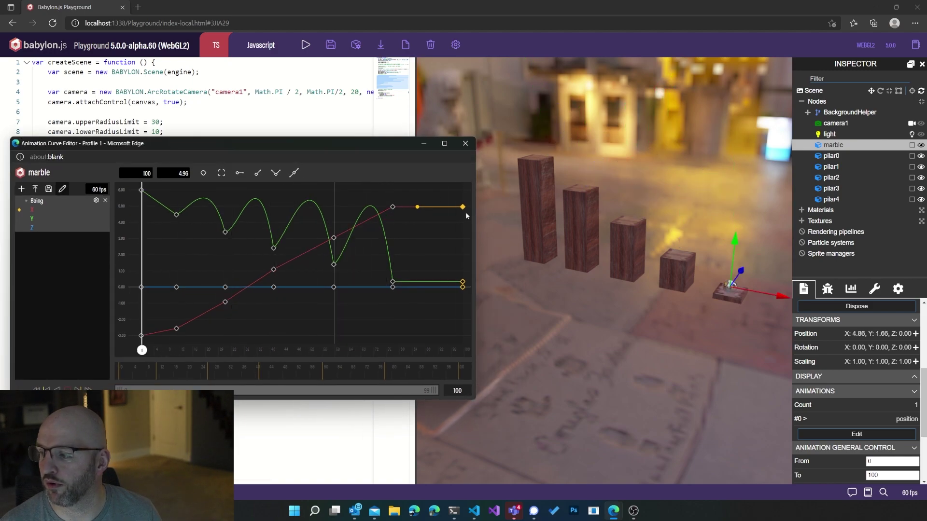
View the bounce from the front, bring back the Animation Curve Editor, save the Boing animation as a snippet, and close the editor.
{"action": "left_click_drag", "start_coordinate": [596, 325], "coordinate": [621, 331]}
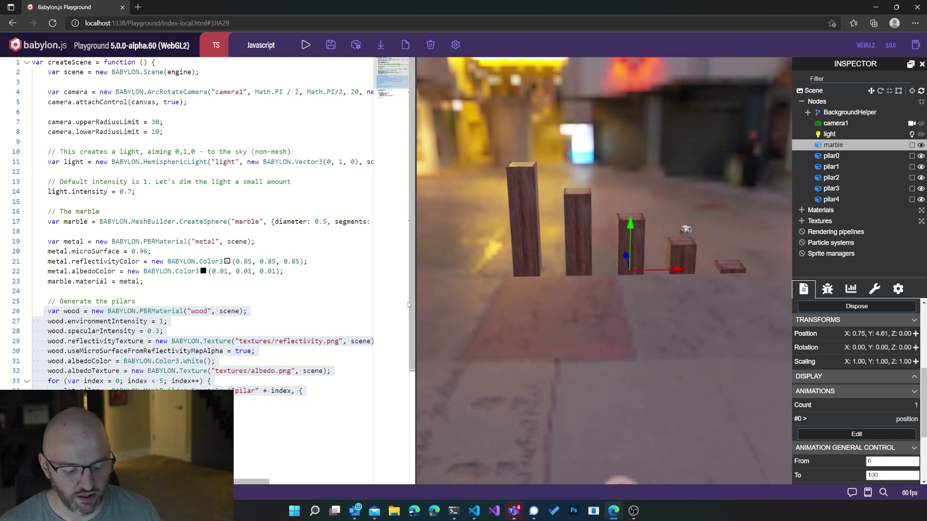
{"action": "key", "text": "alt+Tab"}
{"action": "left_click_drag", "start_coordinate": [250, 145], "coordinate": [317, 123]}
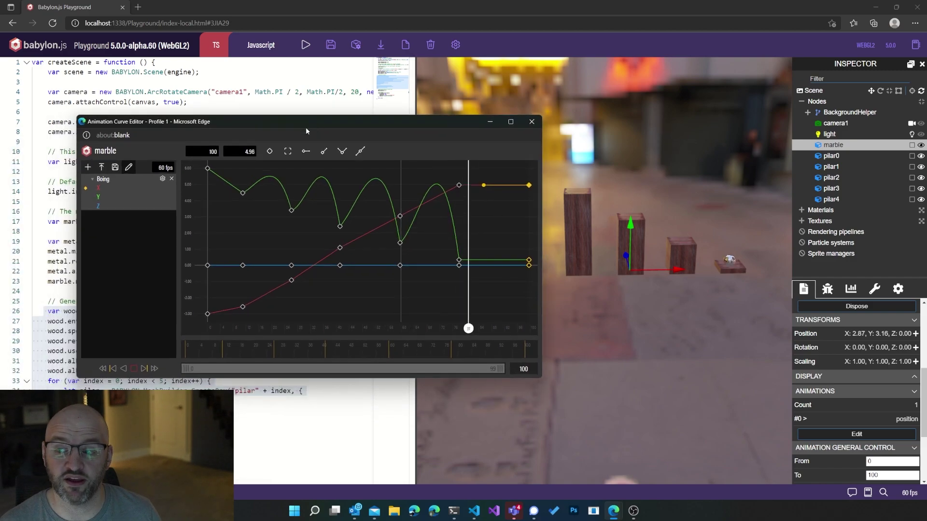
{"action": "left_click", "coordinate": [115, 168]}
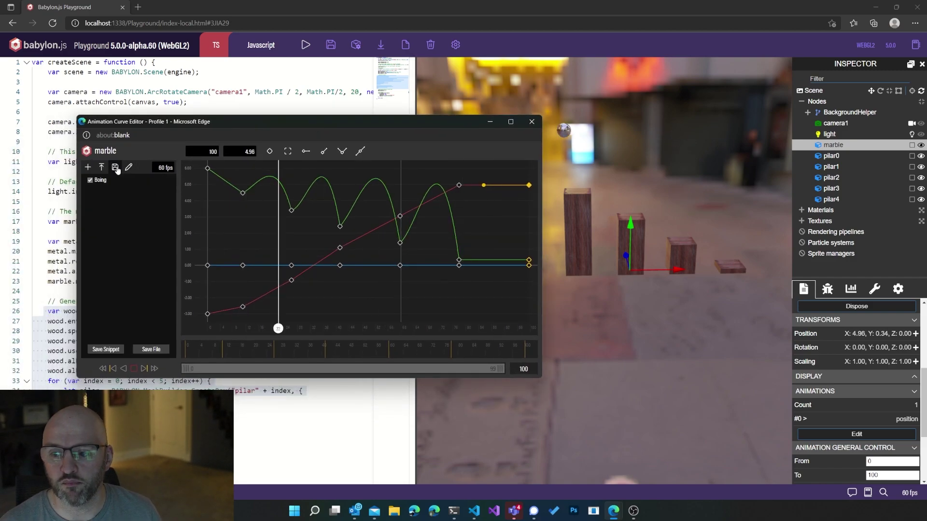
{"action": "left_click", "coordinate": [106, 350]}
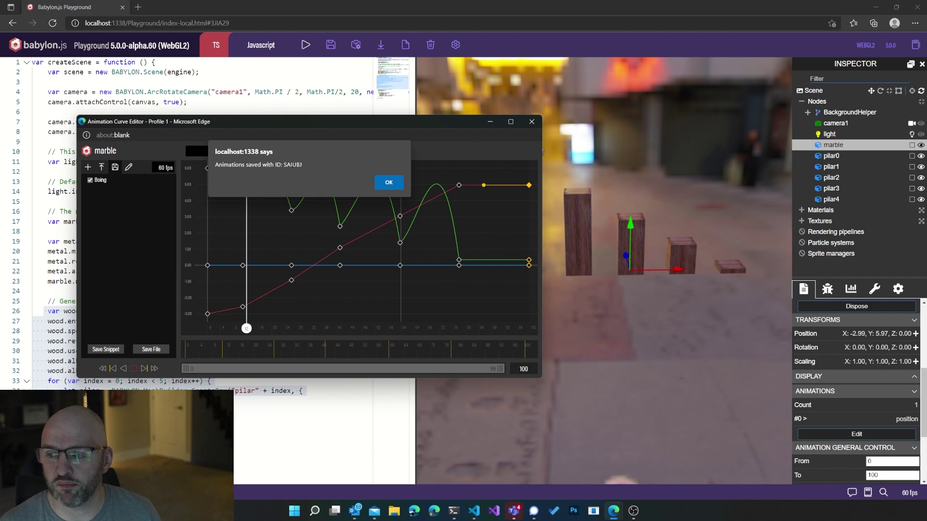
{"action": "left_click", "coordinate": [388, 183]}
{"action": "left_click", "coordinate": [529, 122]}
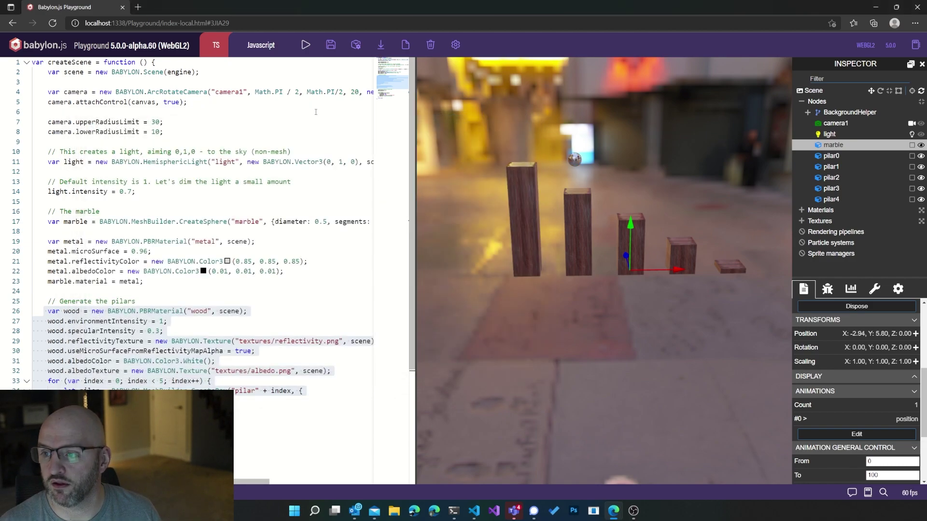
Reload the playground without keeping the unsaved changes, and select the marble among the scene nodes to inspect its animations.
{"action": "key", "text": "F5"}
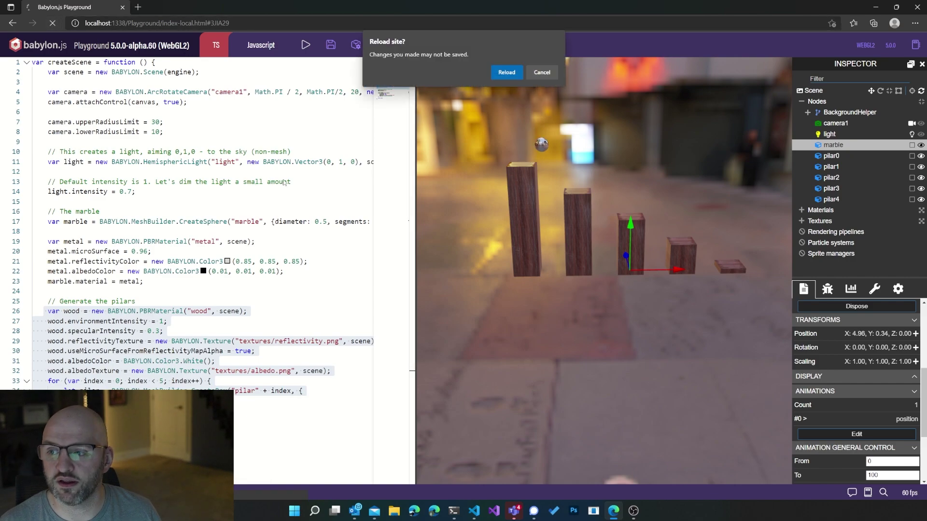
{"action": "left_click", "coordinate": [515, 71]}
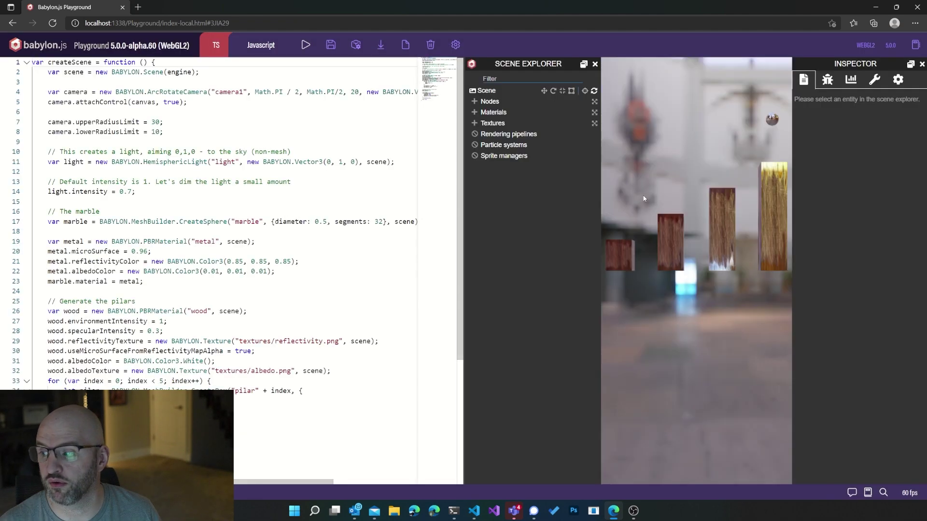
{"action": "left_click_drag", "start_coordinate": [462, 163], "coordinate": [306, 161]}
{"action": "left_click", "coordinate": [333, 101]}
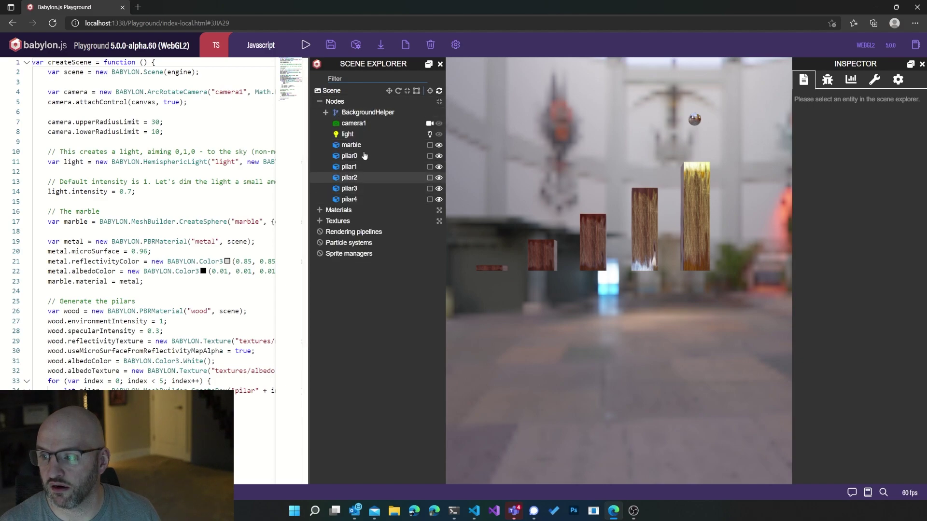
{"action": "left_click", "coordinate": [351, 145]}
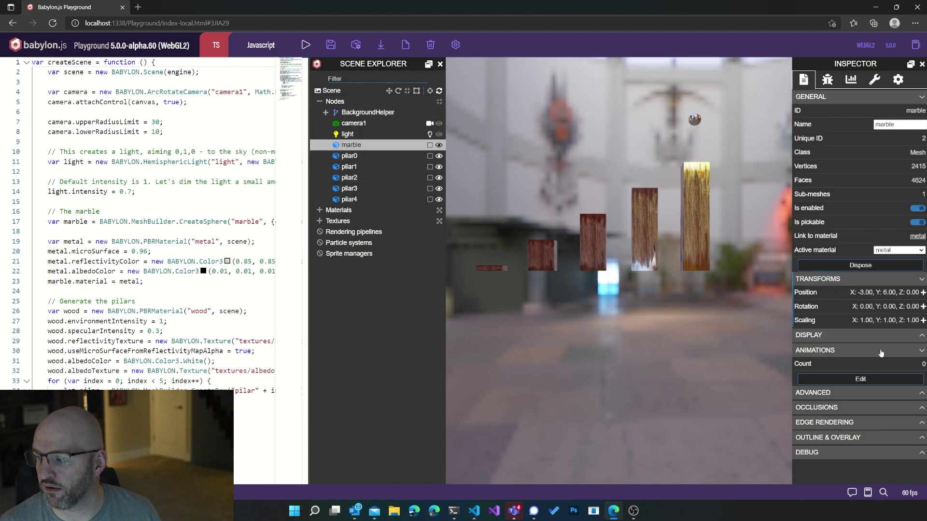
Widen the code area and go to the lines that set the marble's initial position, just before the environment setup.
{"action": "left_click_drag", "start_coordinate": [308, 176], "coordinate": [435, 176]}
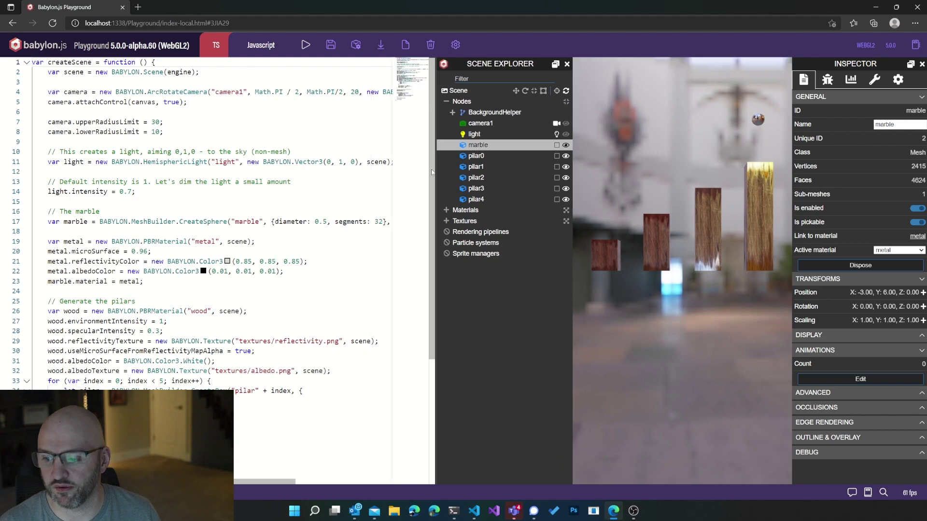
{"action": "scroll", "coordinate": [240, 243], "scroll_direction": "down", "scroll_amount": 2}
{"action": "scroll", "coordinate": [240, 242], "scroll_direction": "down", "scroll_amount": 2}
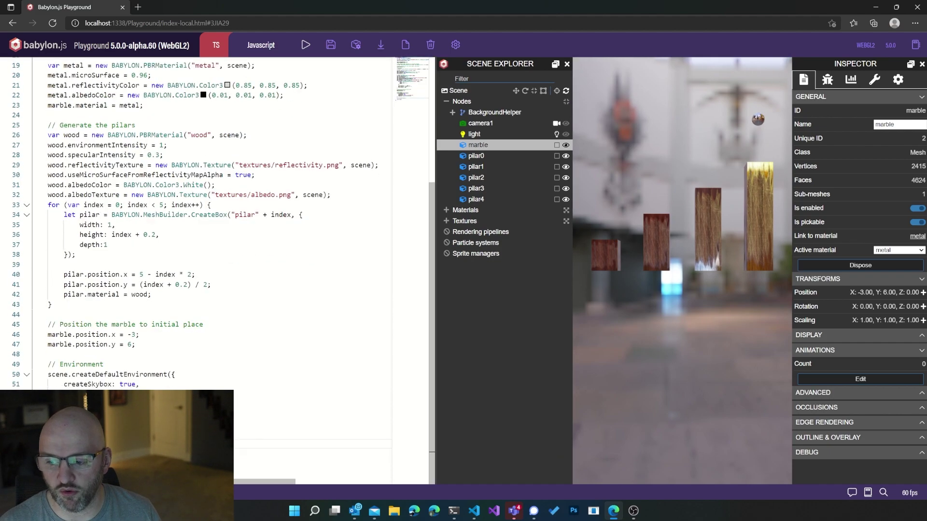